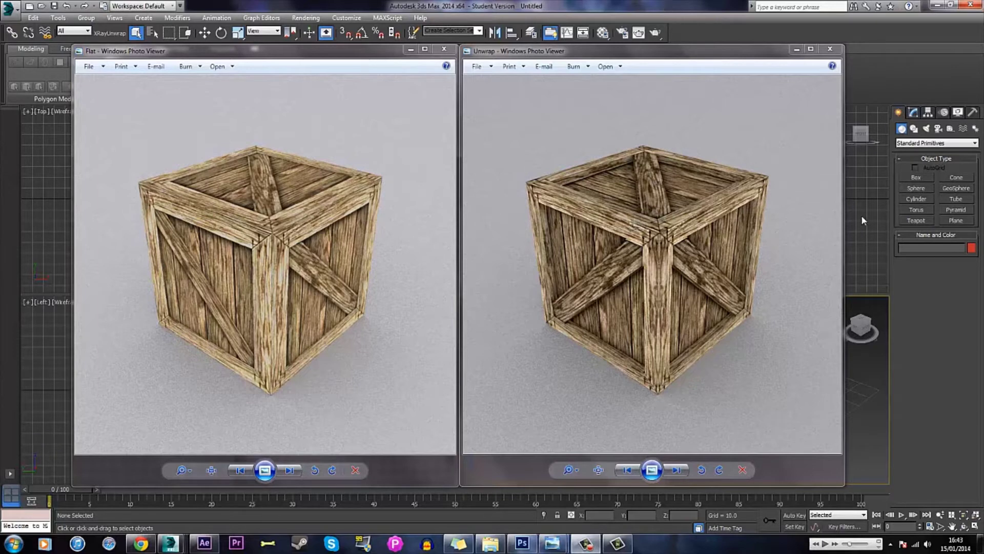
Minimize the Unwrap and Flat crate renders in Windows Photo Viewer to reveal the 3ds Max viewports.
left_click(796, 49)
left_click(410, 49)
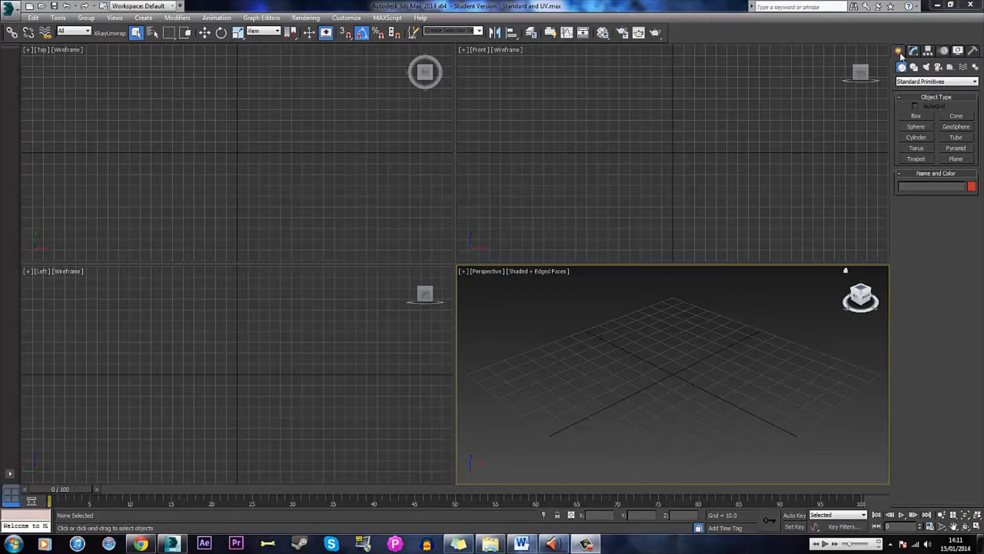
Draw a box primitive in the Perspective viewport and bring up its parameters.
left_click(915, 116)
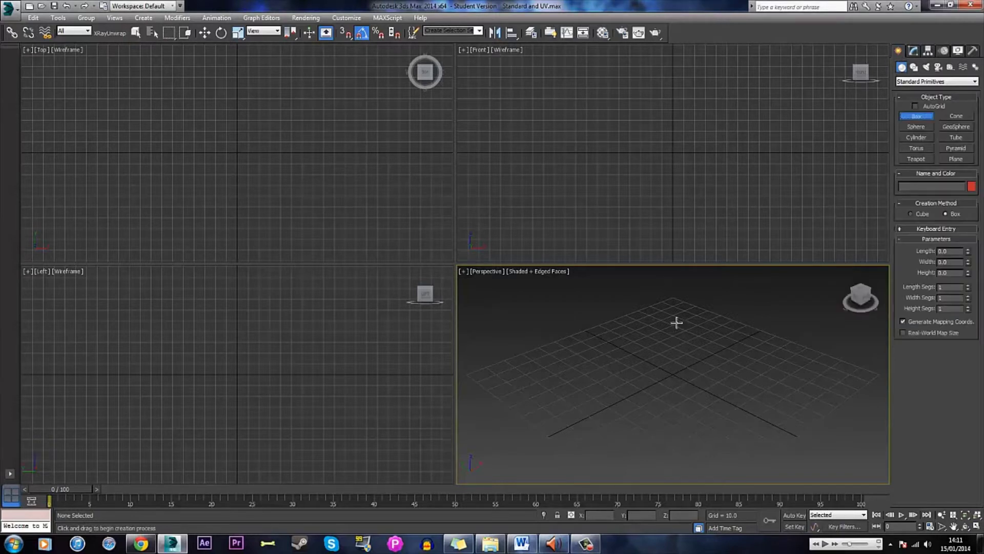
left_click_drag(675, 323, 659, 436)
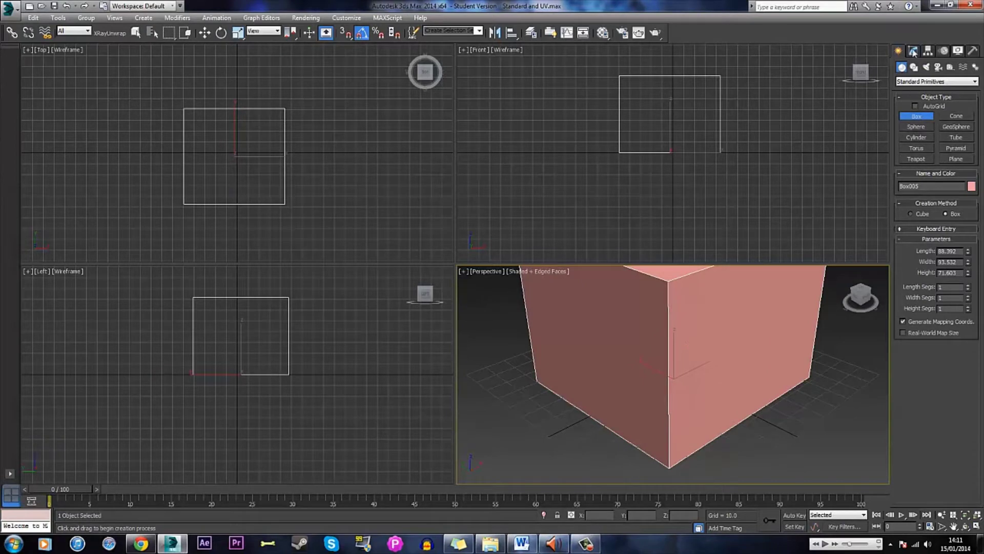
left_click(913, 51)
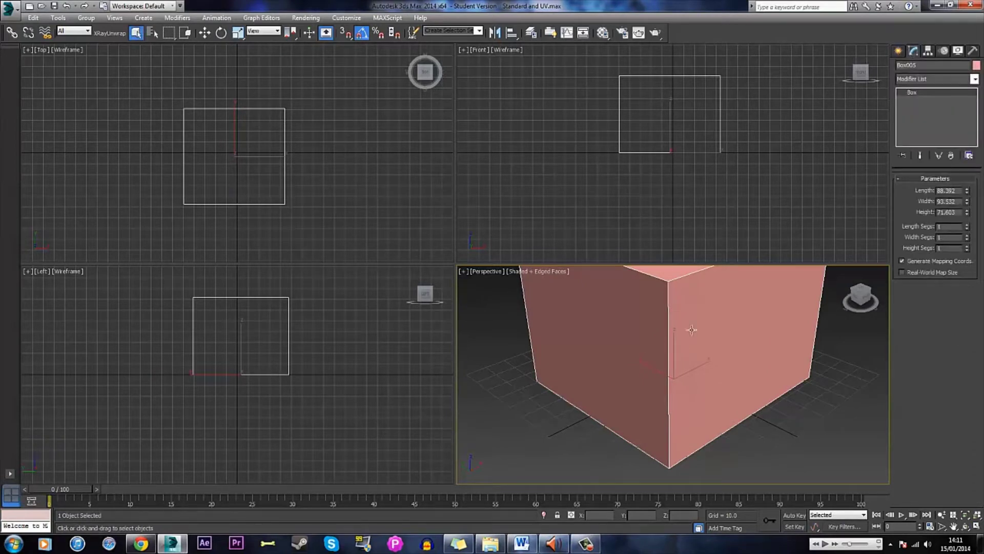
middle_click_drag(691, 330, 737, 330, "alt")
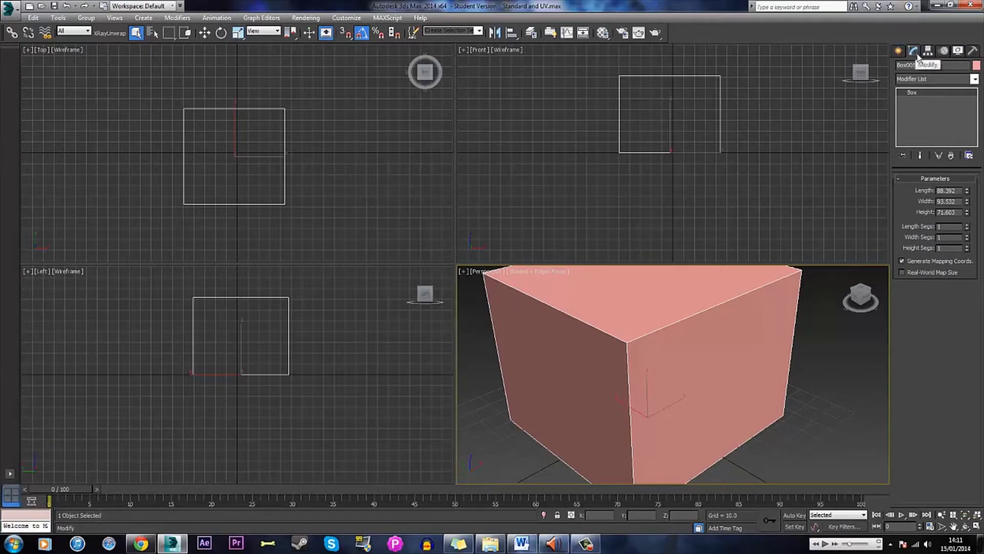
Set the box's Length, Width and Height all to 58.
left_click_drag(957, 189, 909, 195)
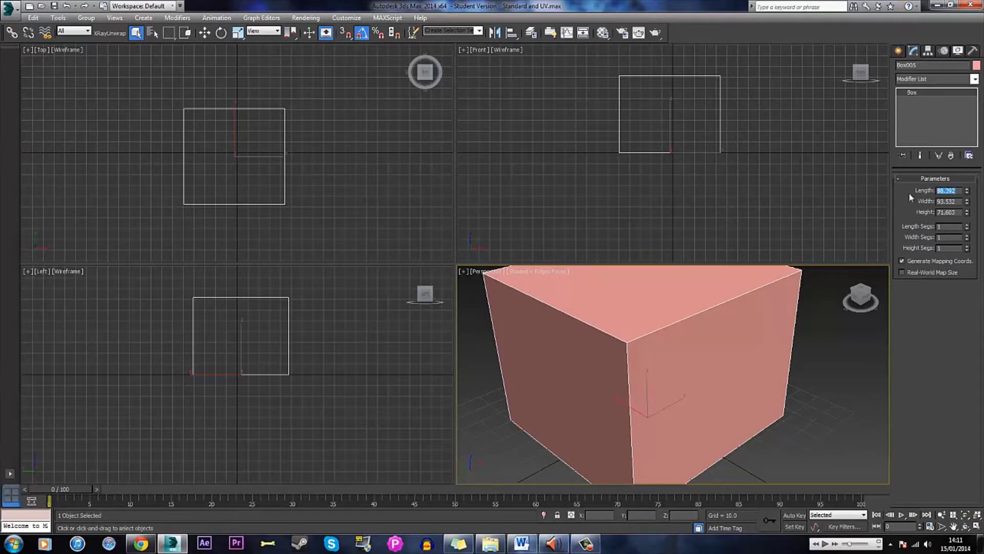
type("58")
key("Tab")
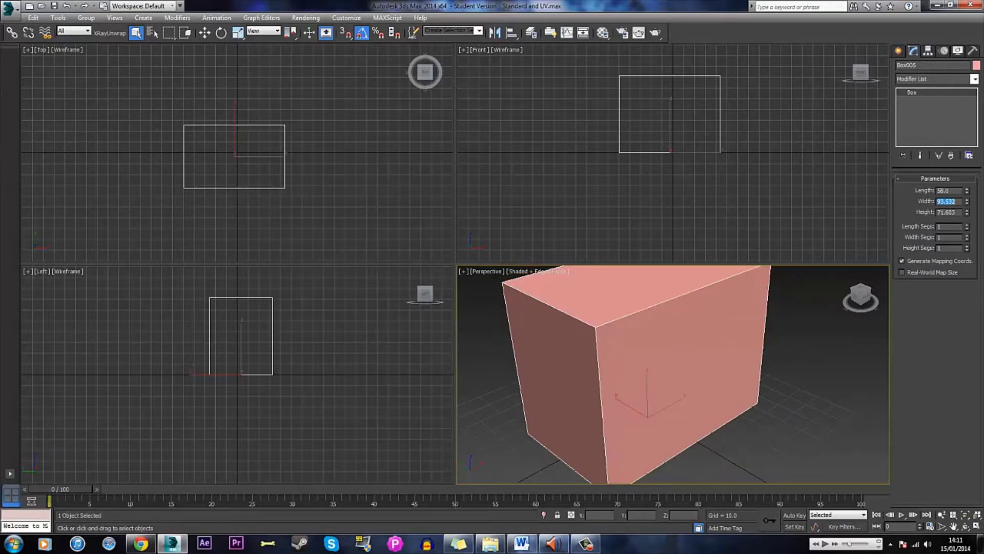
type("58")
key("Tab")
type("58")
key("Return")
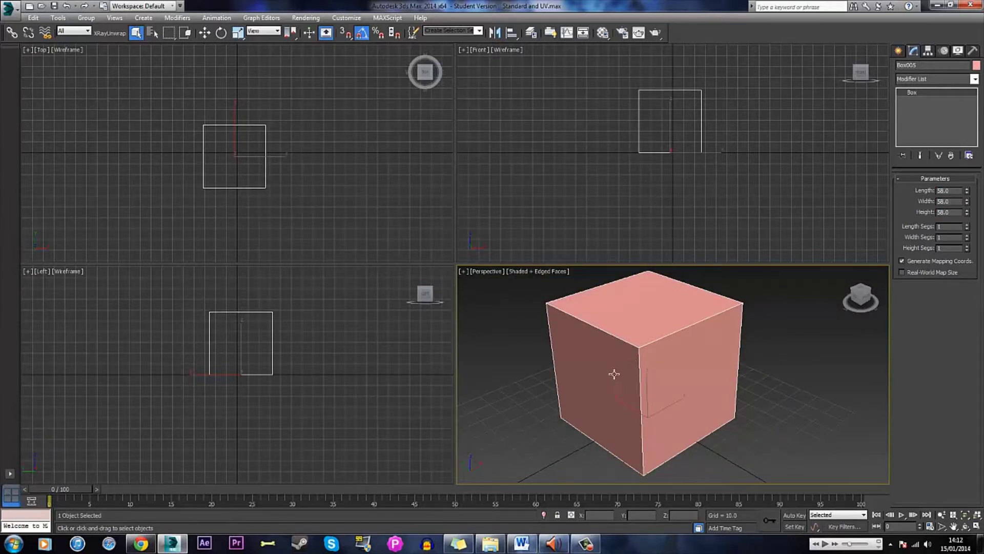
Maximize the Perspective viewport with the cube centred in view.
middle_click_drag(613, 374, 657, 367)
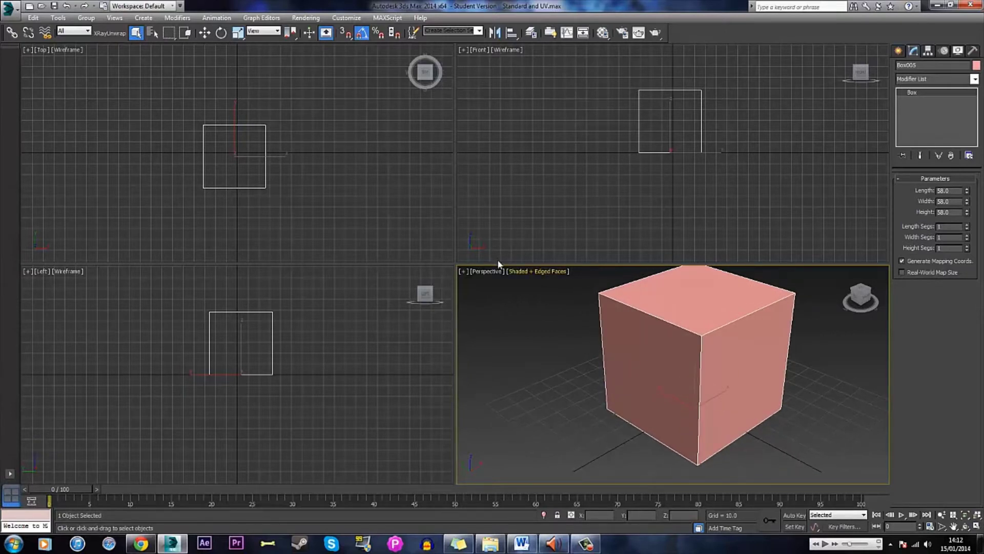
key("alt+w")
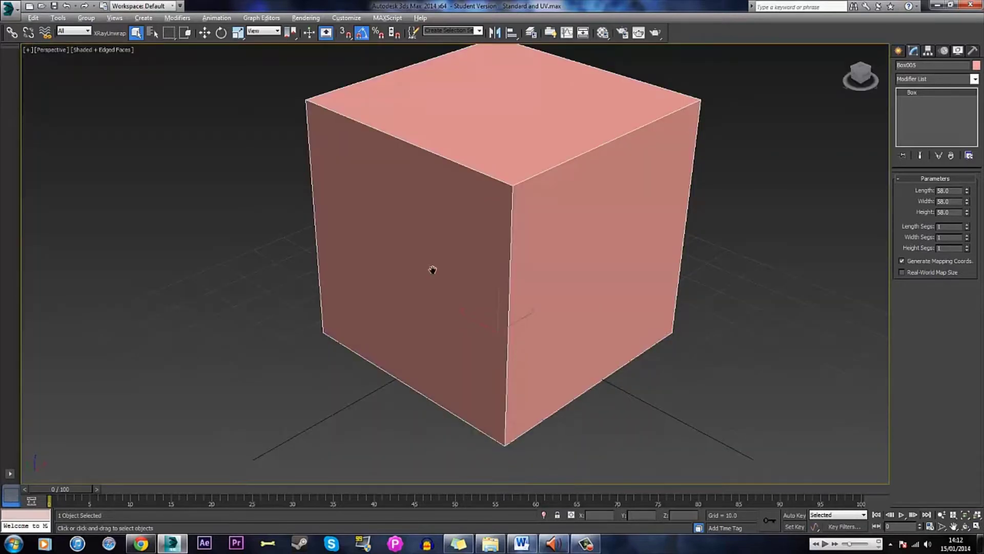
scroll(488, 293, "down", 4)
middle_click_drag(487, 292, 418, 296)
scroll(449, 295, "up", 4)
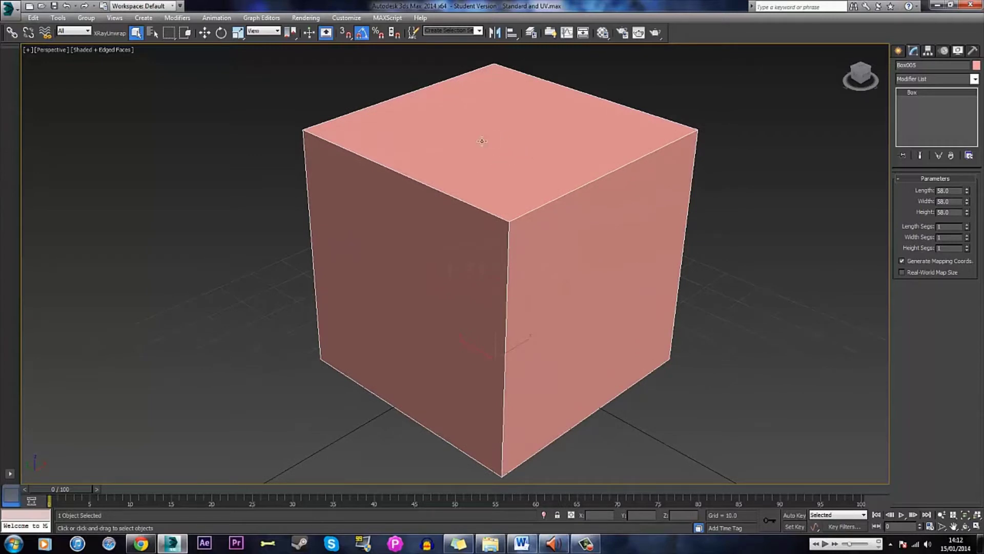
Open the Material Editor and switch it to Slate mode.
left_click(605, 34)
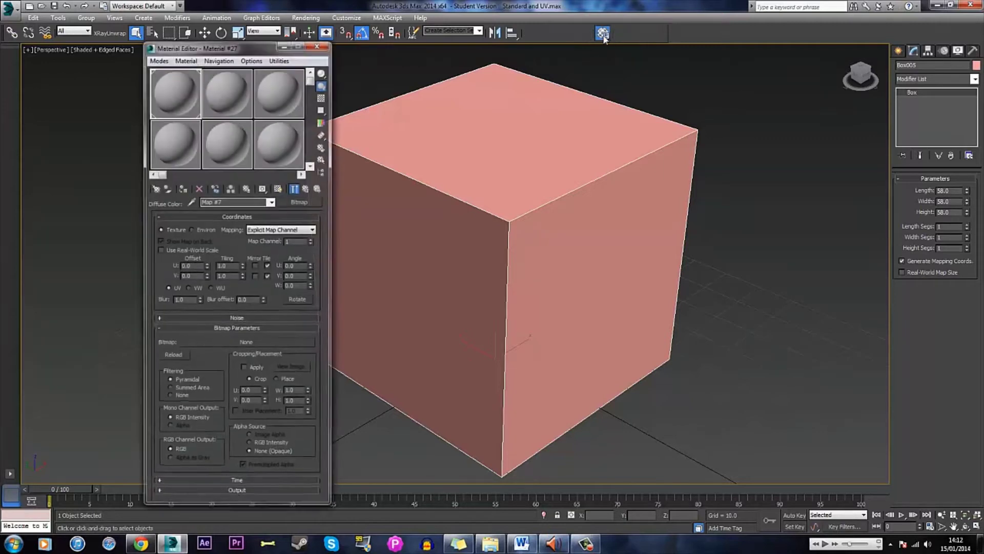
left_click_drag(219, 50, 185, 30)
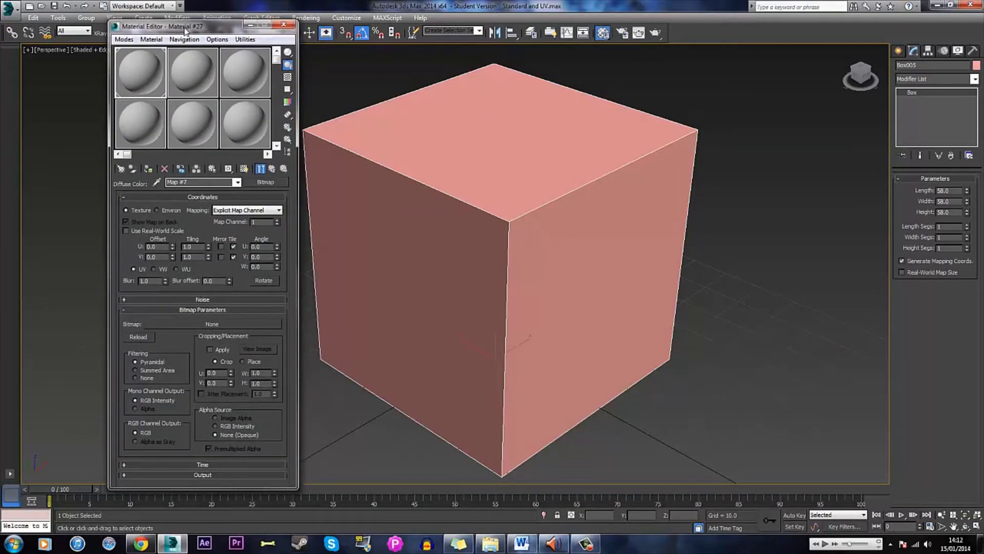
left_click(125, 40)
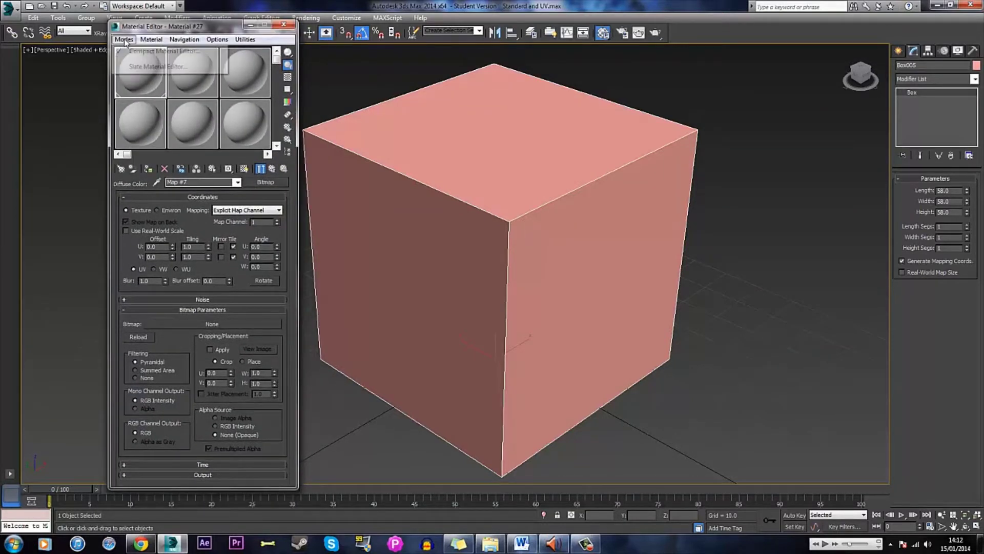
left_click(142, 68)
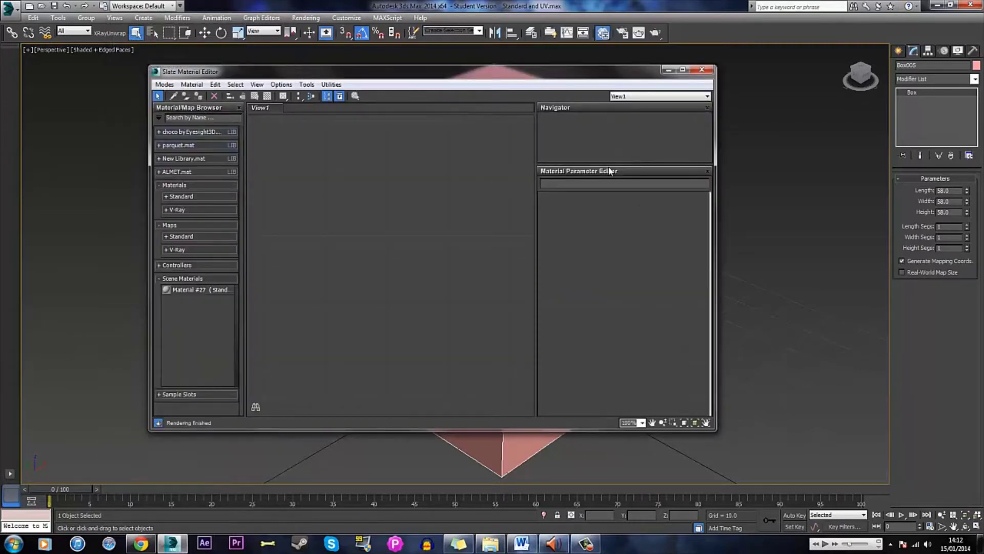
Return to Compact mode, go up to the parent material and select unused slot Material #29.
left_click(162, 85)
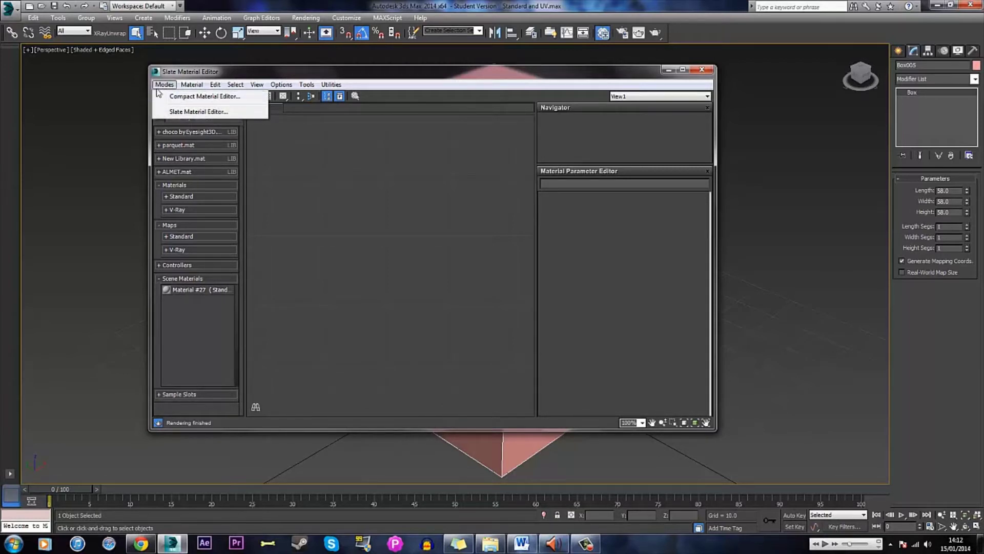
left_click(218, 101)
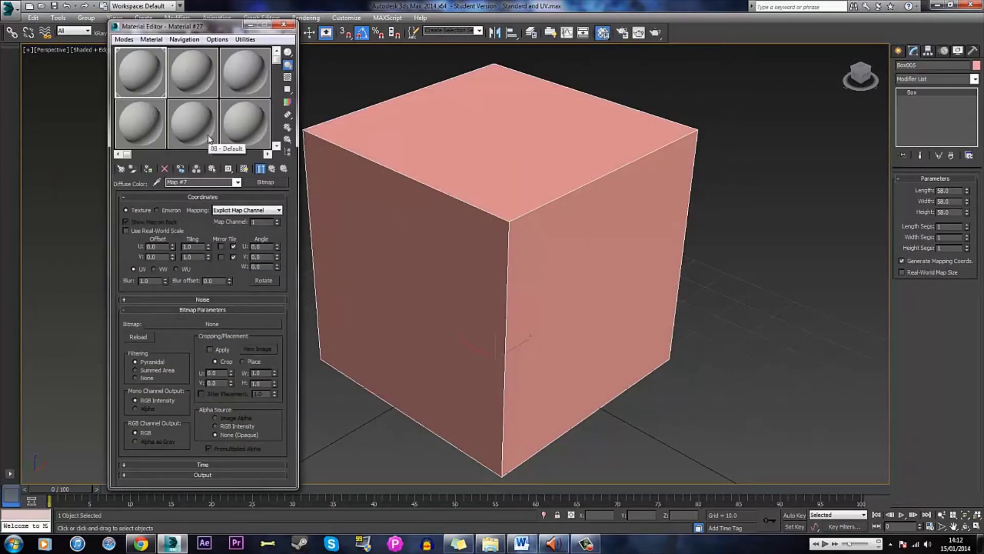
left_click(272, 169)
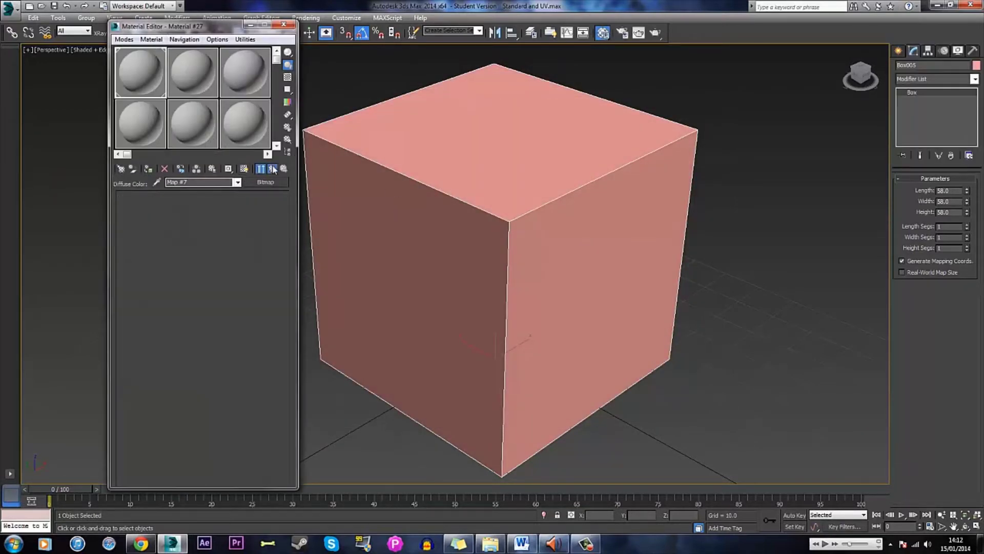
left_click(182, 70)
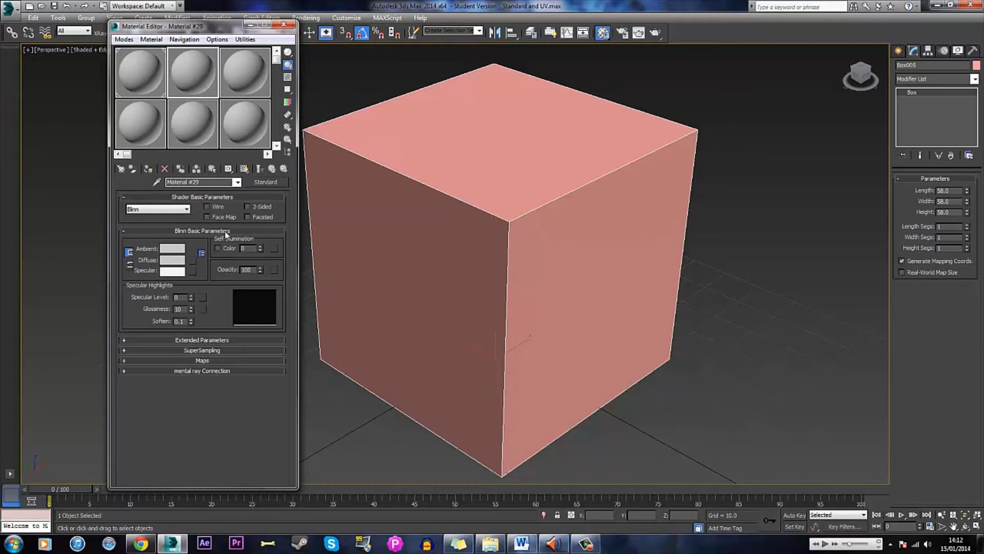
Assign a Standard Bitmap map to Material #29's Diffuse channel, loading Crate.jpg.
left_click(175, 263)
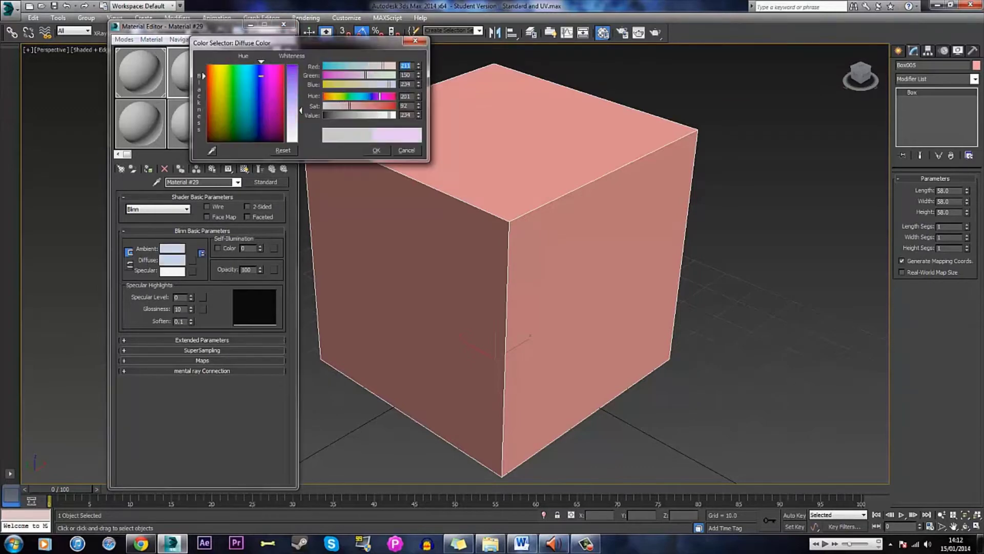
left_click(405, 150)
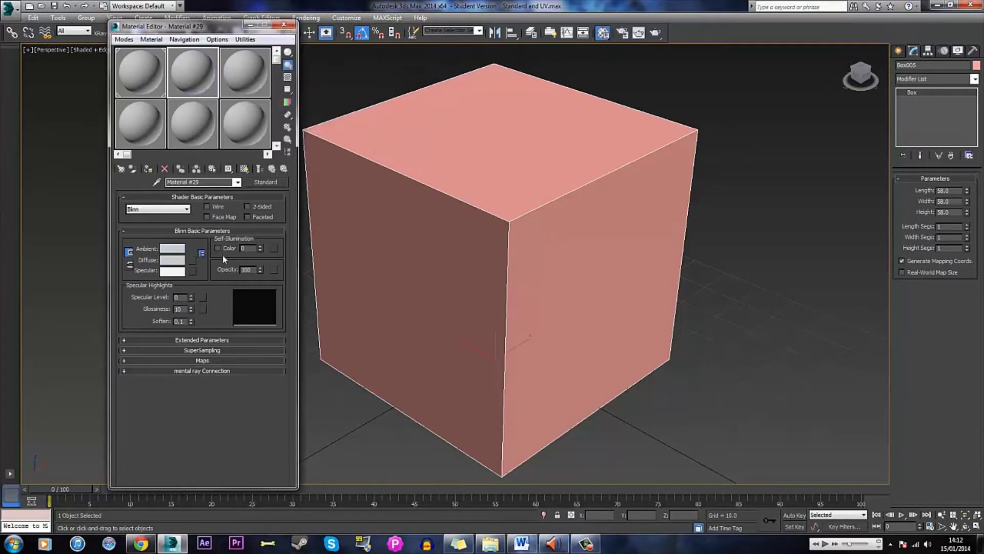
left_click(192, 264)
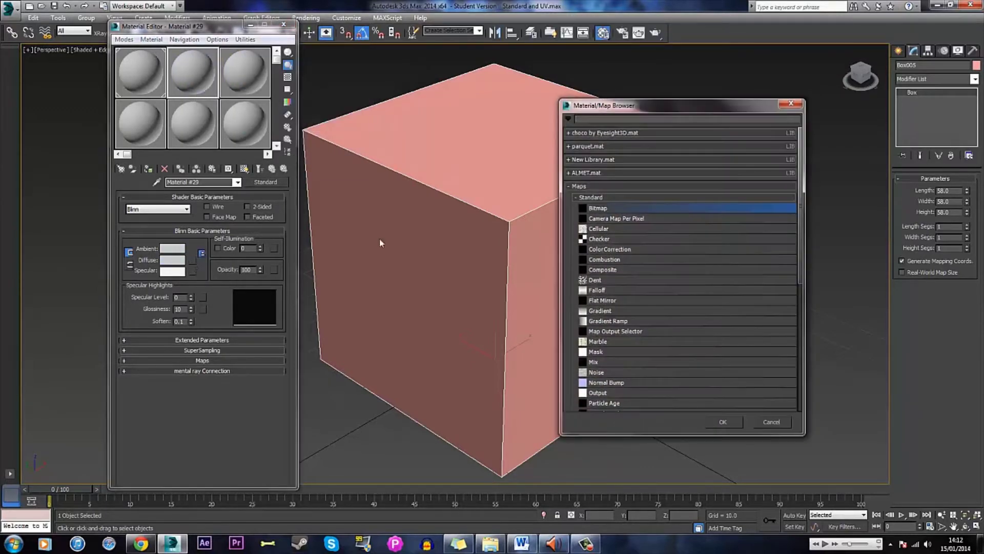
left_click(597, 200)
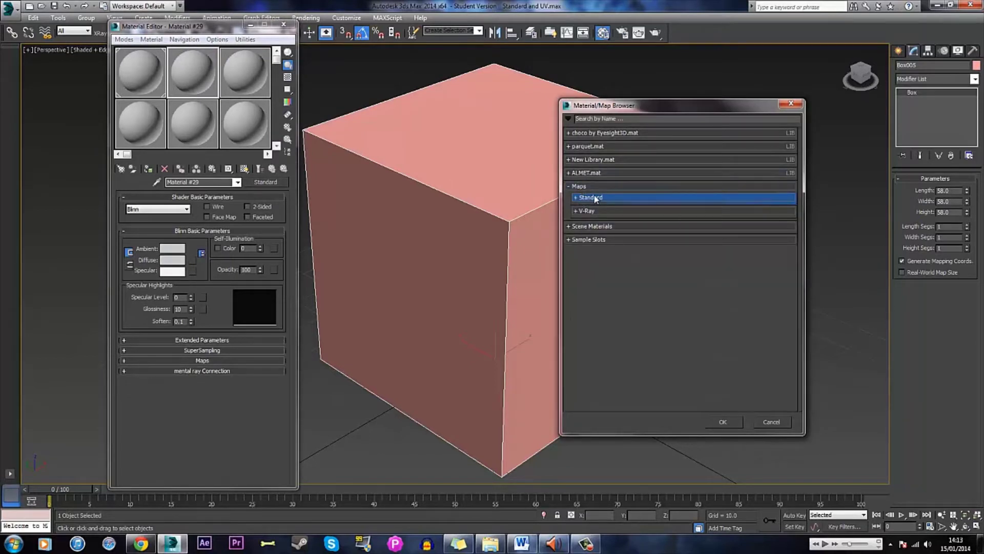
left_click(594, 199)
left_click(603, 209)
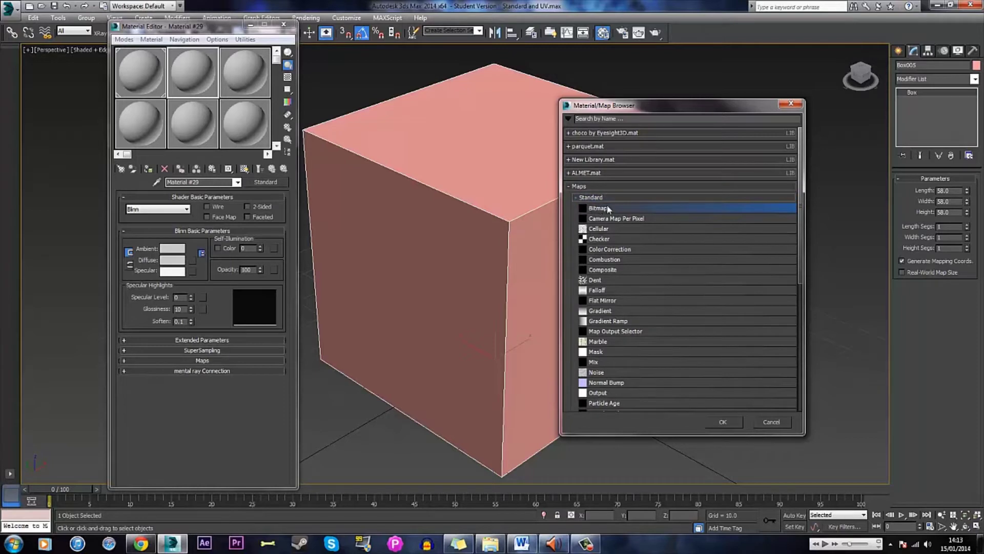
left_click(722, 421)
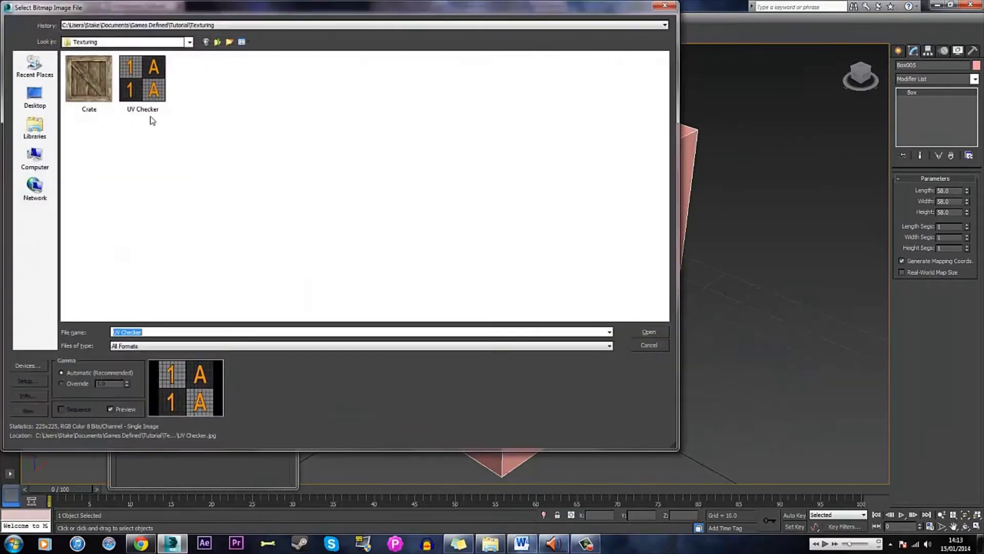
left_click(88, 87)
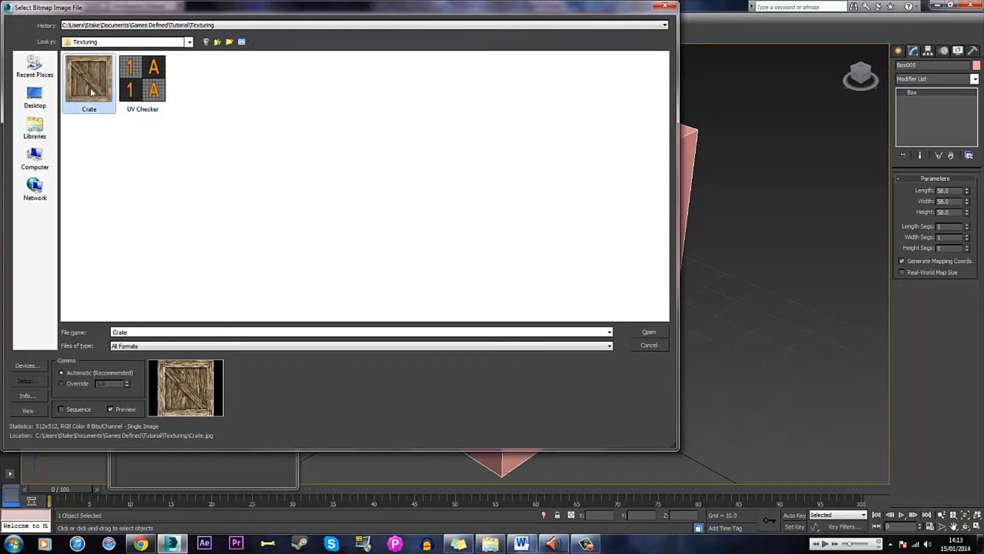
left_click(649, 332)
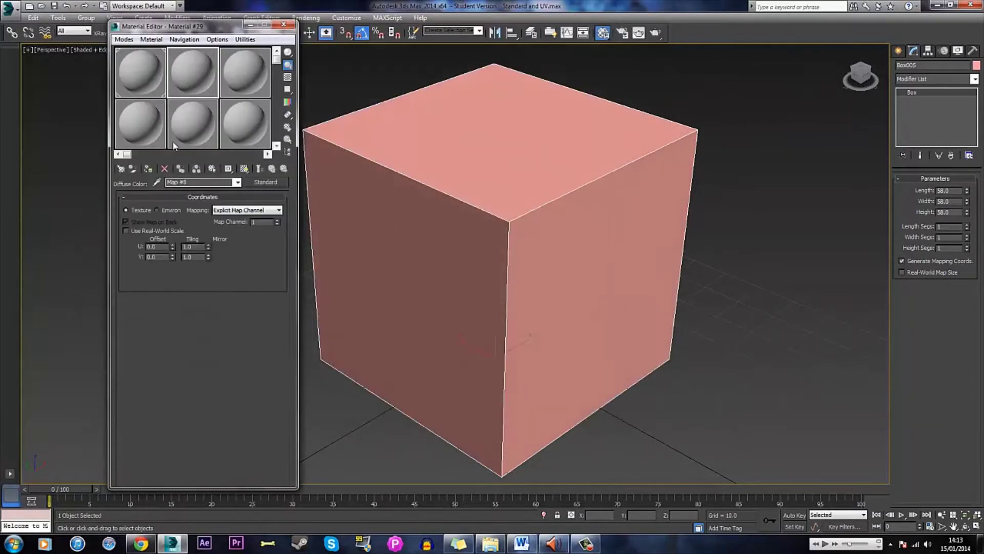
Drag the crate material from its sample slot onto the cube.
left_click_drag(194, 73, 467, 201)
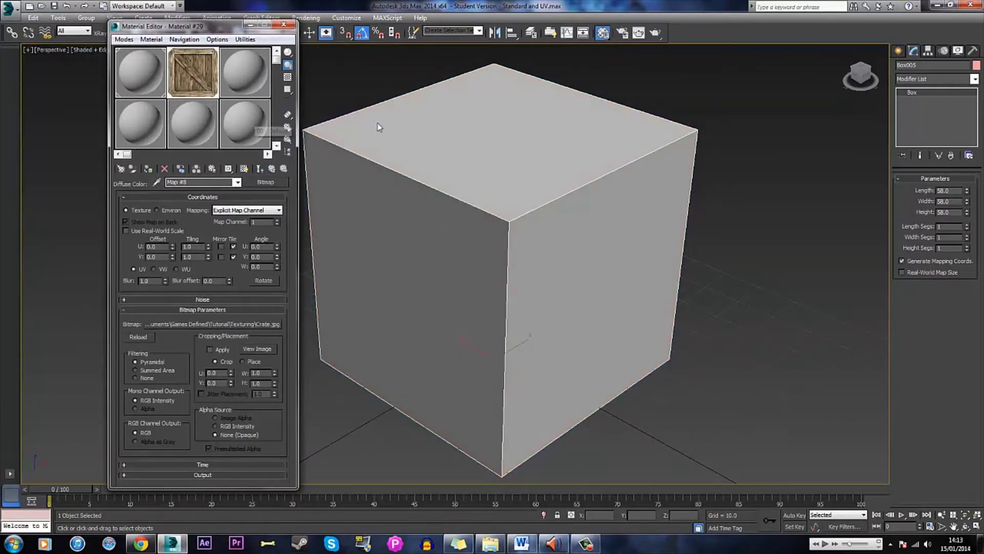
middle_click_drag(503, 209, 509, 249)
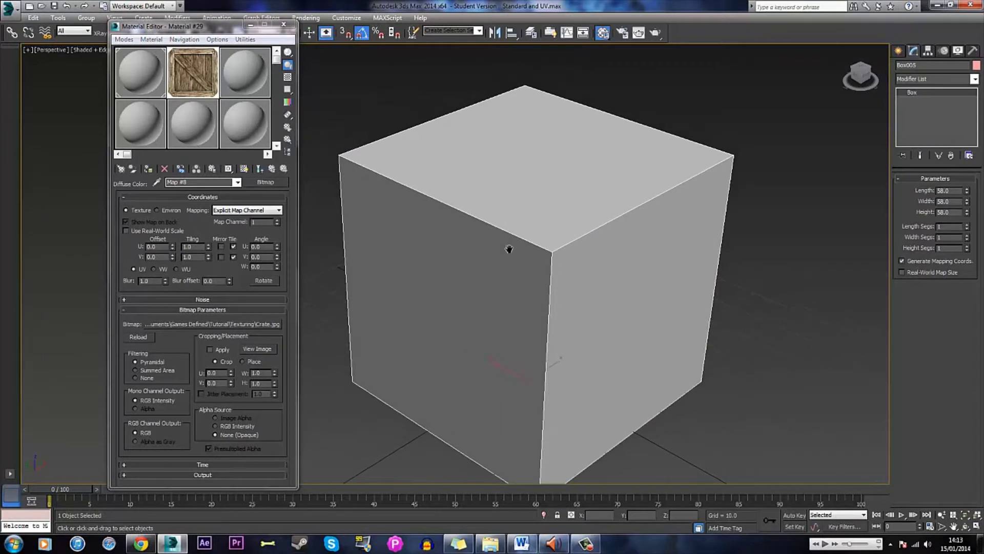
scroll(508, 248, "down", 3)
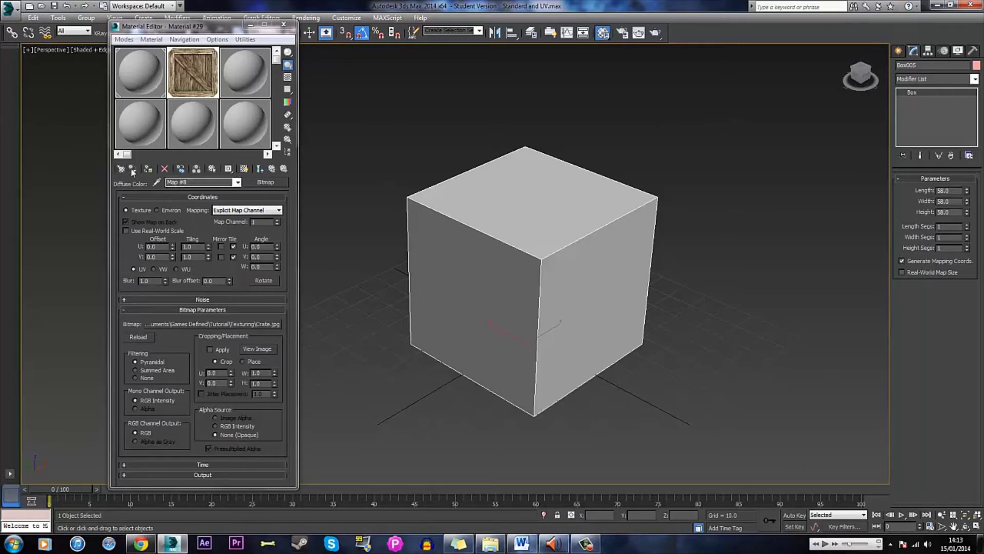
Turn on Show Shaded Material in Viewport and view the textured crate front-on.
left_click(244, 170)
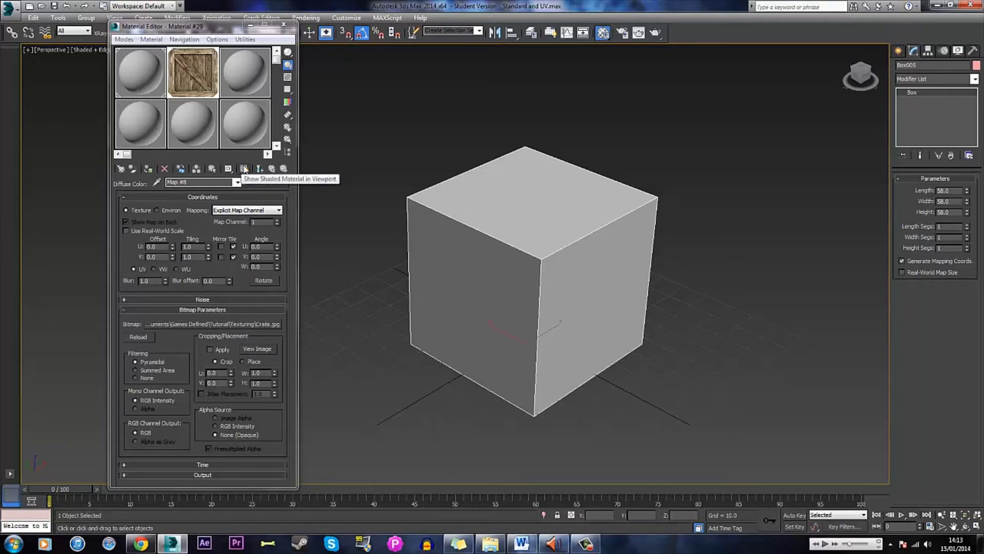
left_click(244, 169)
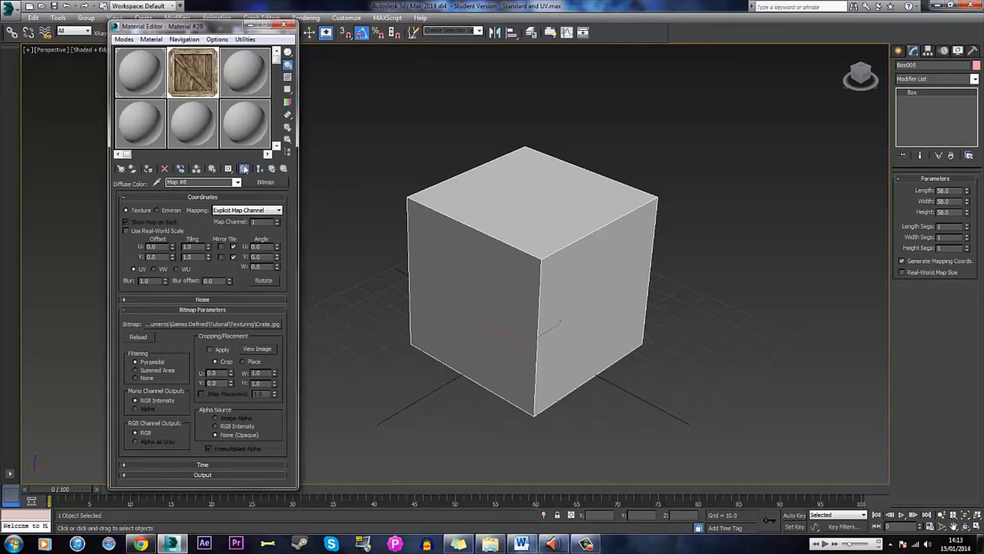
left_click(701, 287)
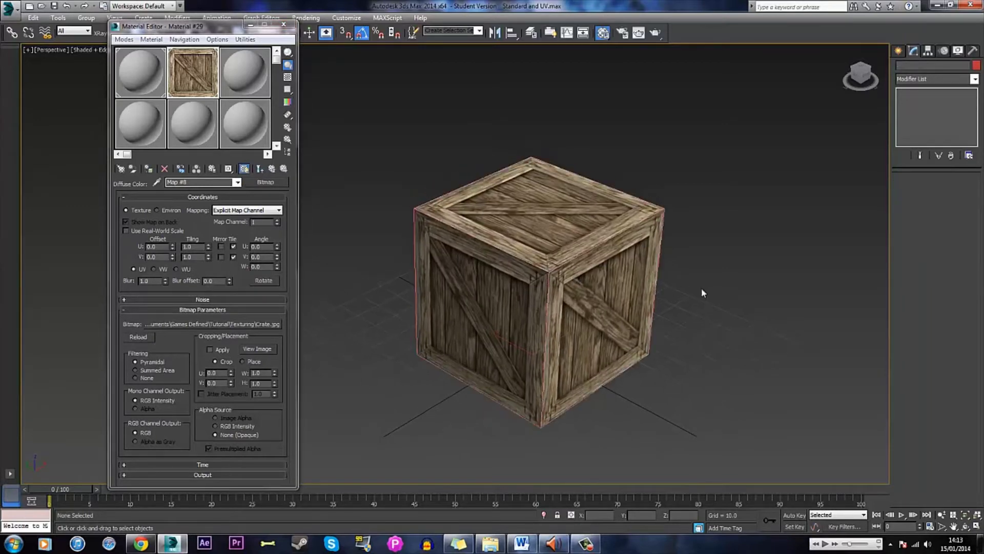
middle_click_drag(701, 288, 614, 282, "alt")
left_click(580, 301)
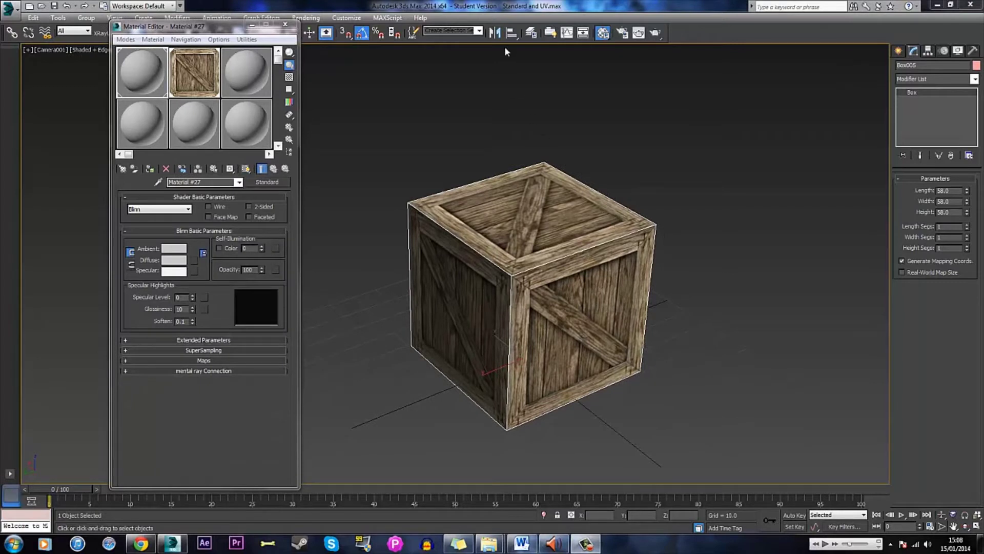
In Manage Layers, unhide the Unwrap UVW Model layer and hide layer 0 (default).
left_click(533, 39)
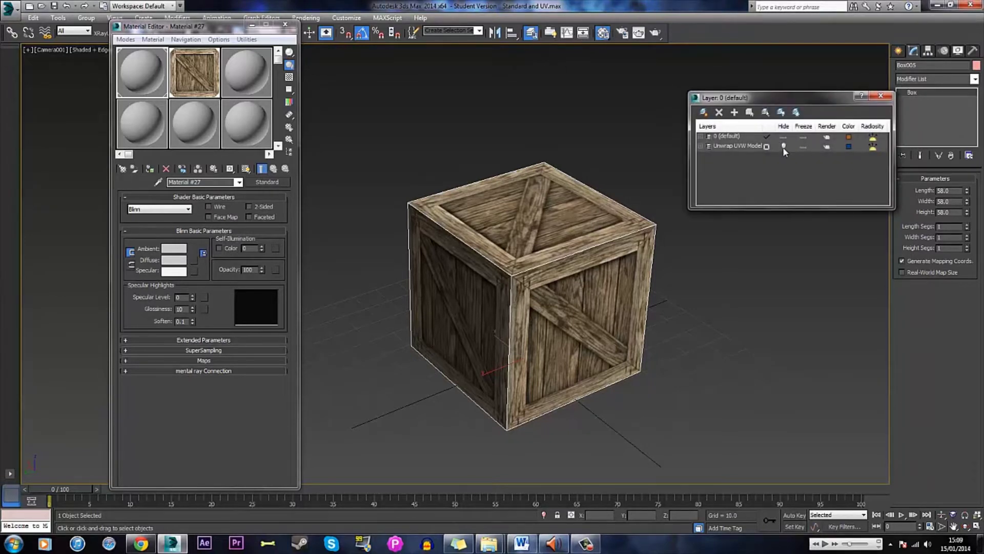
left_click(783, 146)
left_click(783, 137)
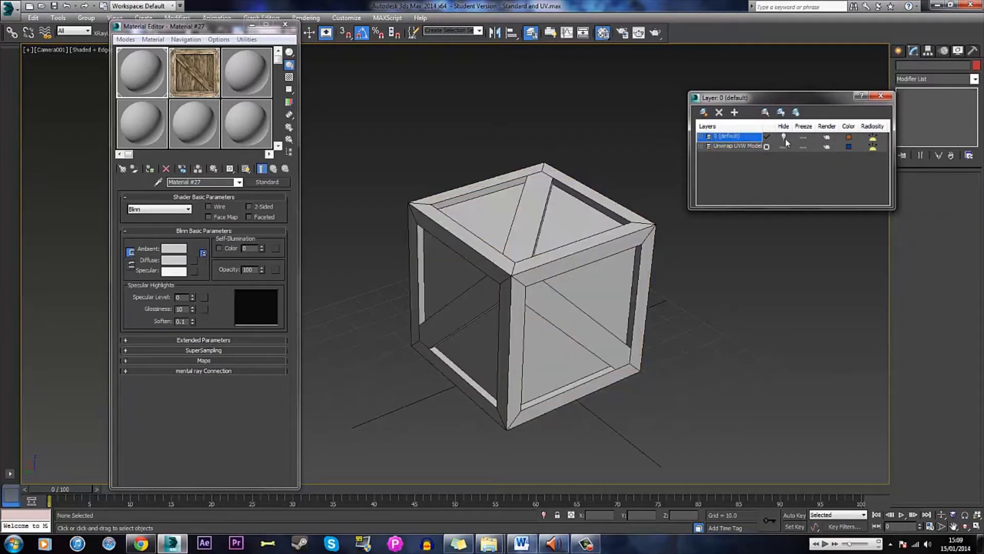
left_click(880, 96)
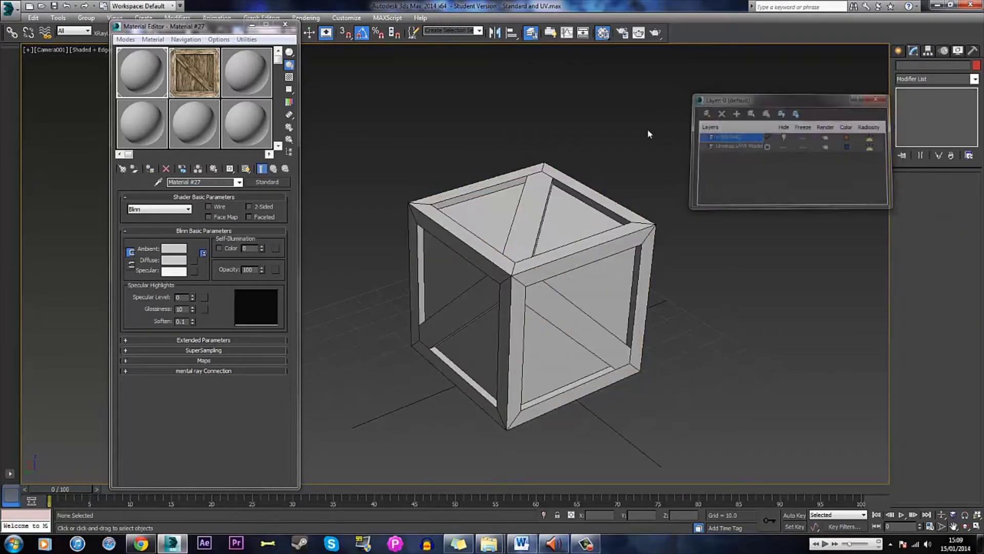
Select Box004 and assign it Material #29 with the Crate.jpg texture.
left_click(533, 240)
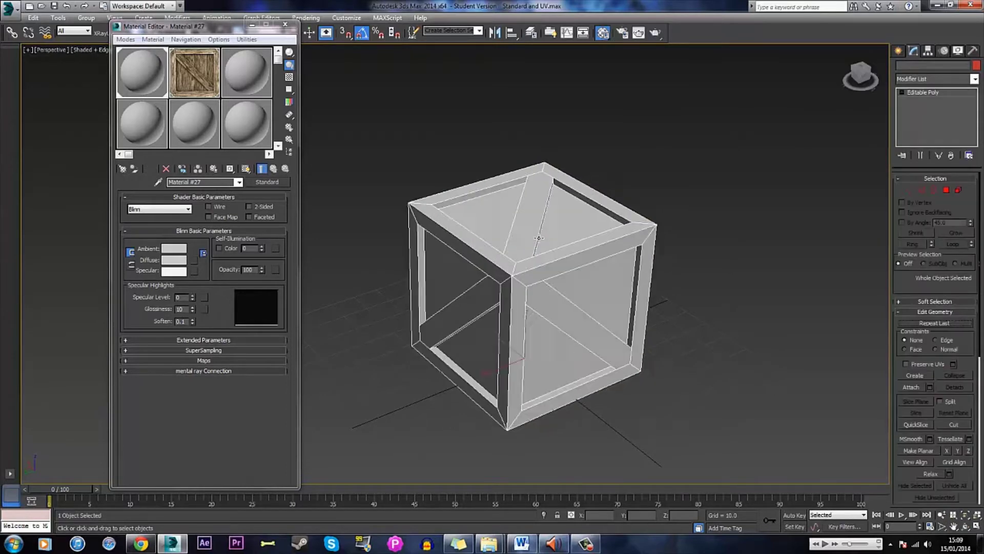
key("f")
key("p")
scroll(582, 202, "up", 4)
middle_click_drag(582, 203, 601, 169, "alt")
scroll(637, 188, "down", 3)
left_click(209, 82)
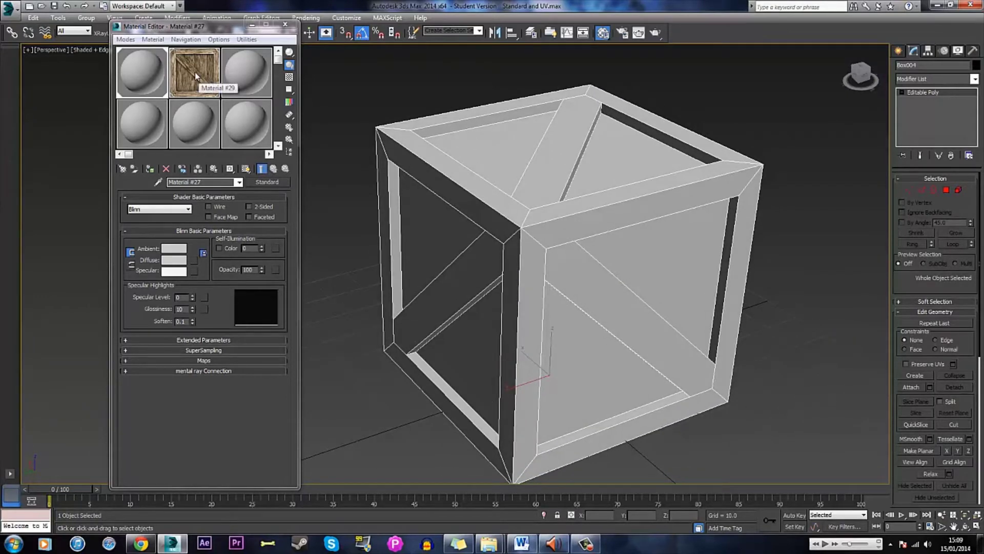
left_click_drag(189, 68, 549, 217)
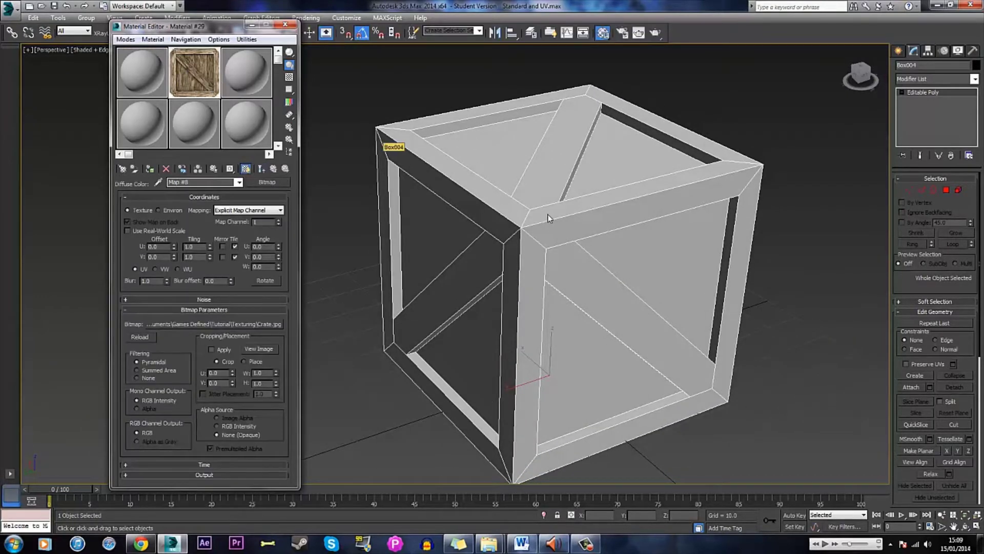
middle_click_drag(466, 225, 484, 210, "alt")
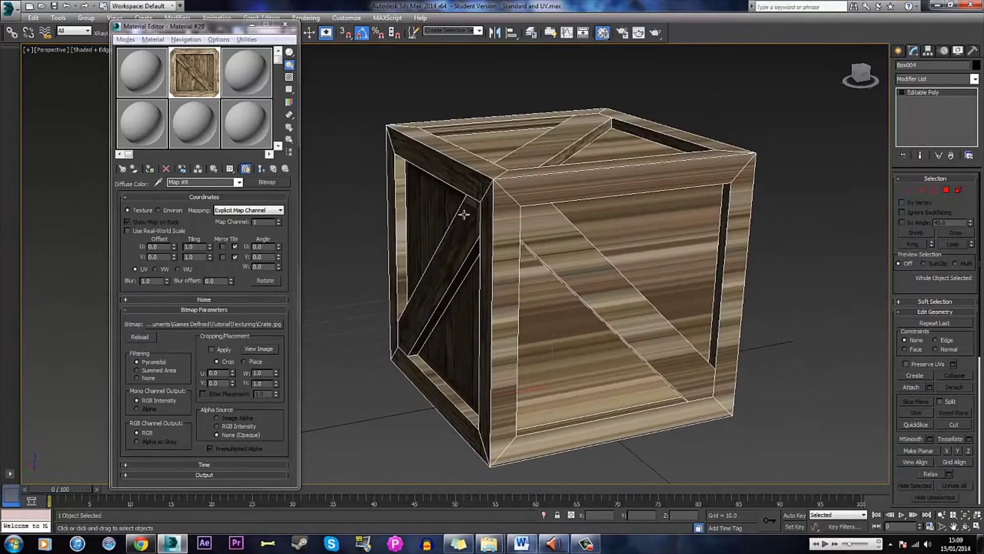
Orbit around Box004 to inspect how the crate texture stretches across its faces.
middle_click_drag(464, 214, 598, 156, "alt")
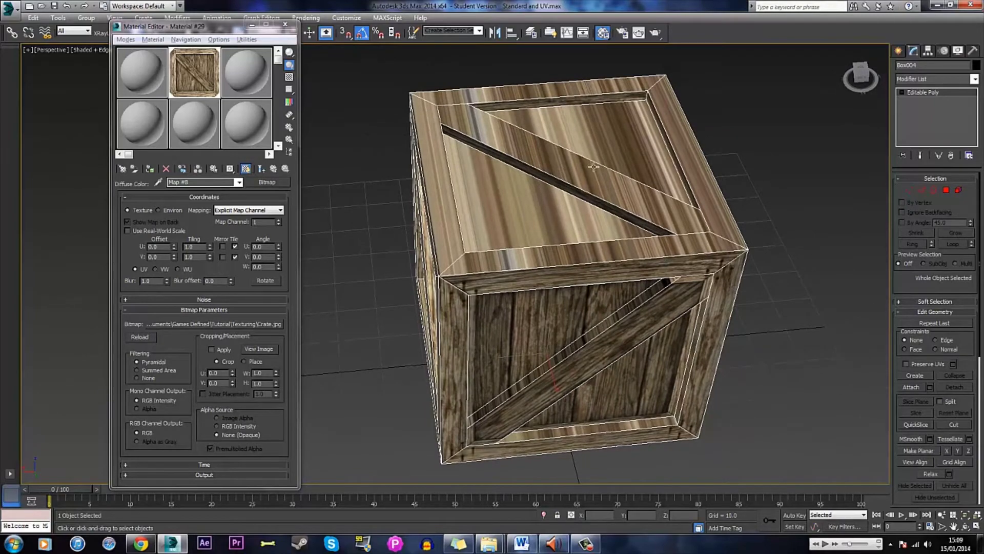
mouse_move(593, 167)
middle_mouse_down("alt")
mouse_move(584, 181)
mouse_move(596, 185)
middle_mouse_up("alt")
middle_click_drag(525, 151, 599, 216, "alt")
scroll(597, 183, "down", 3)
scroll(598, 221, "up", 1)
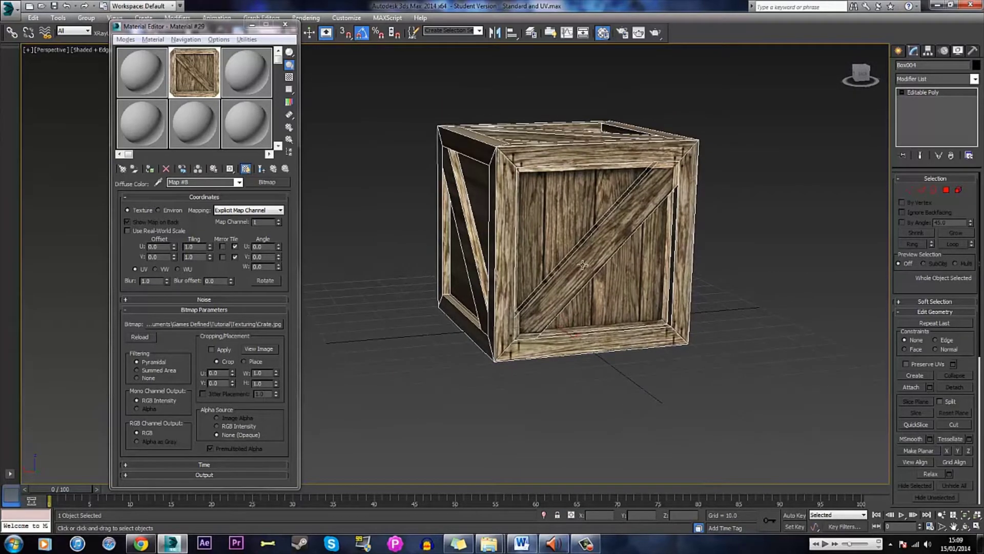
middle_click_drag(605, 258, 633, 226, "alt")
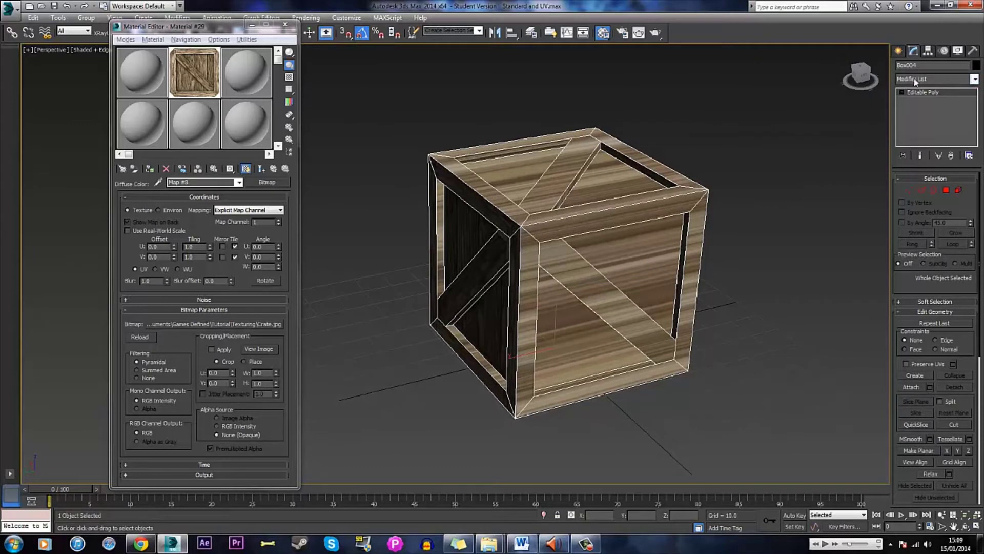
Add Unwrap UVW to Box004 from the Modifier List and open the Edit UVWs editor.
left_click(975, 79)
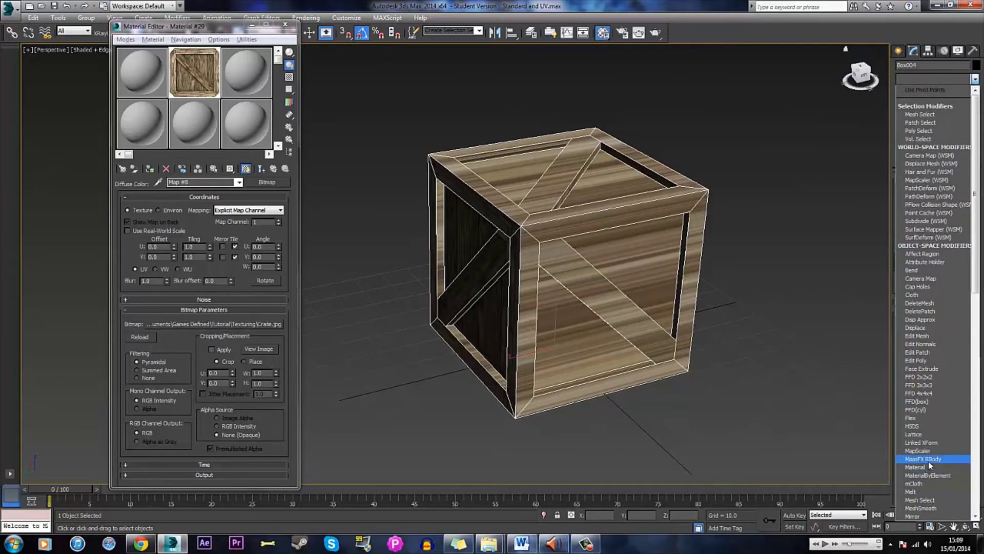
key("u")
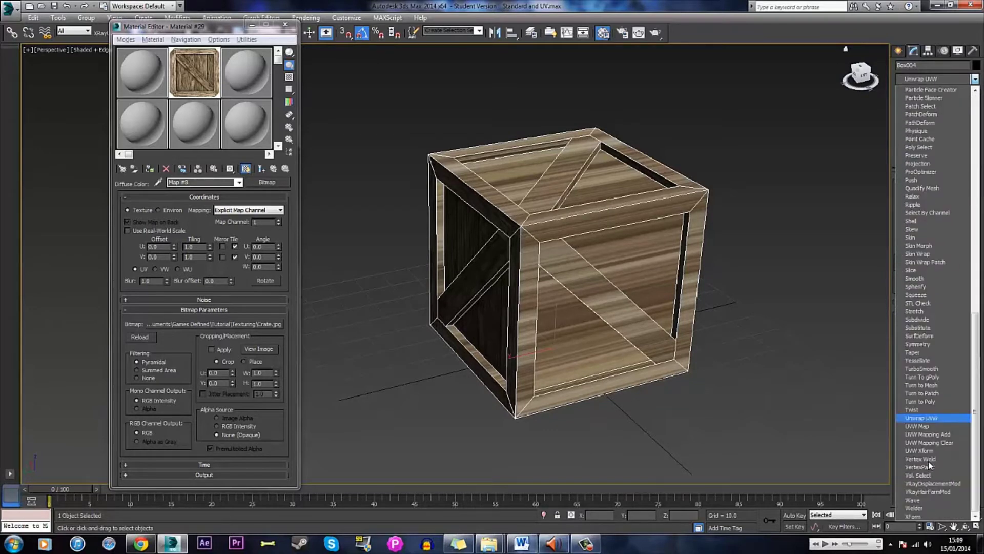
key("Return")
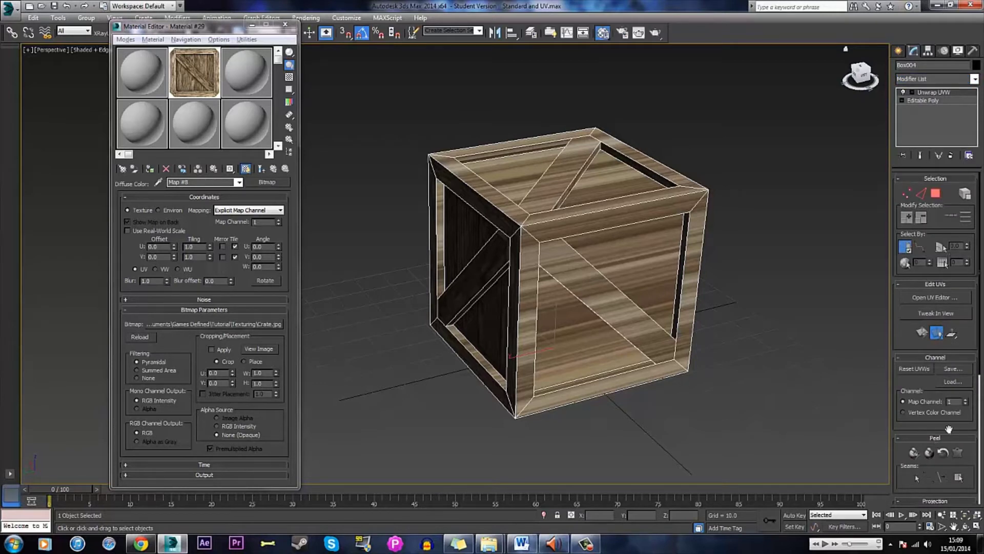
left_click(935, 298)
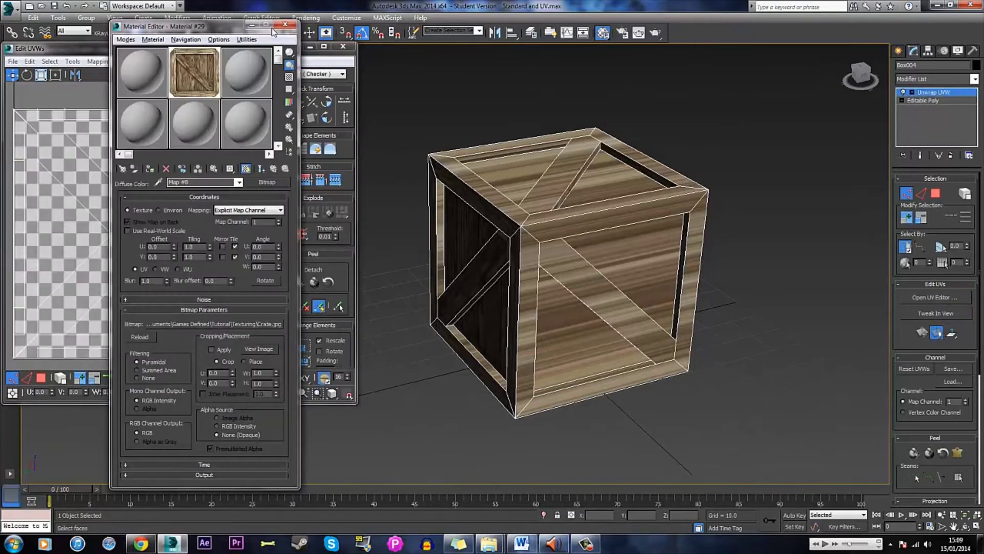
In Polygon mode, select all of Box004's UVs and move them left of the 0–1 checker tile.
scroll(139, 123, "down", 3)
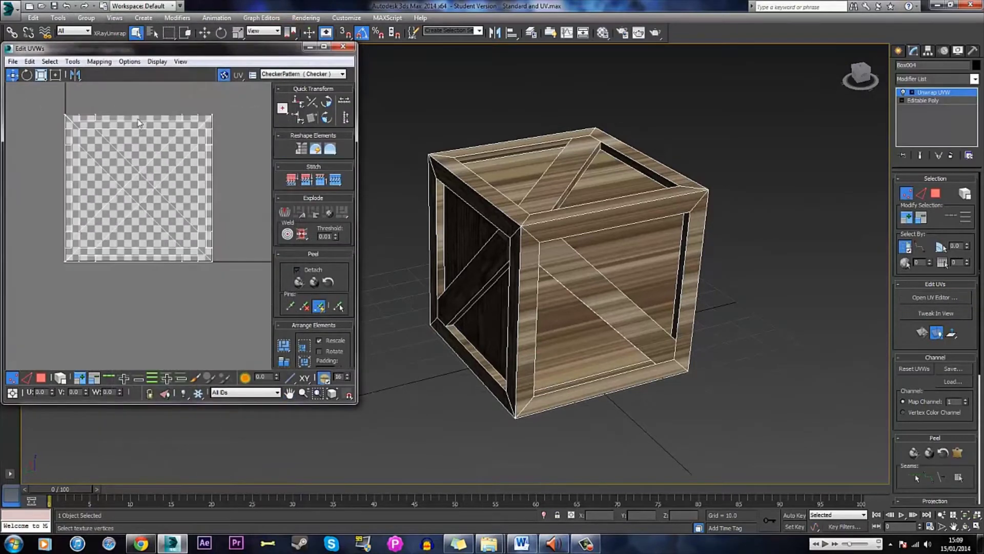
middle_click_drag(139, 123, 141, 157)
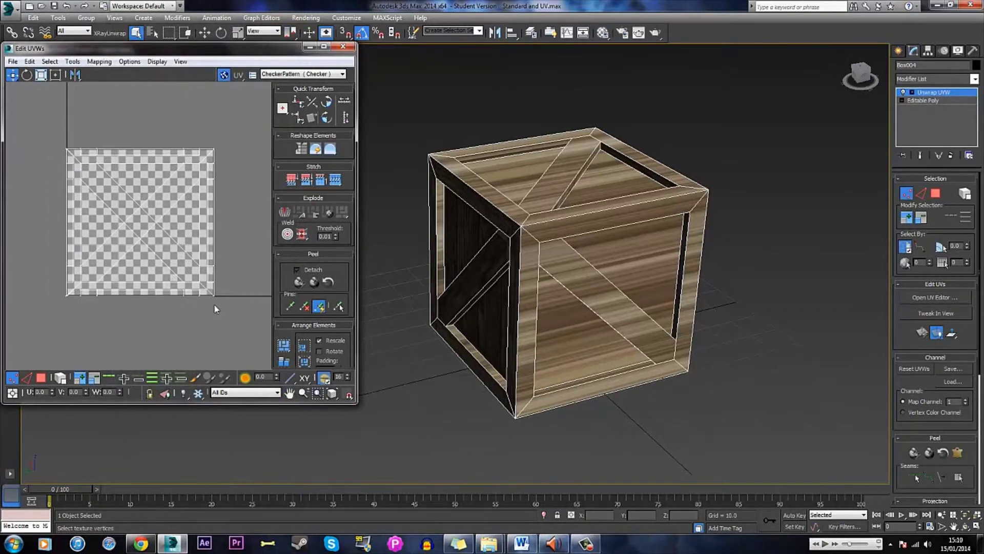
left_click(41, 379)
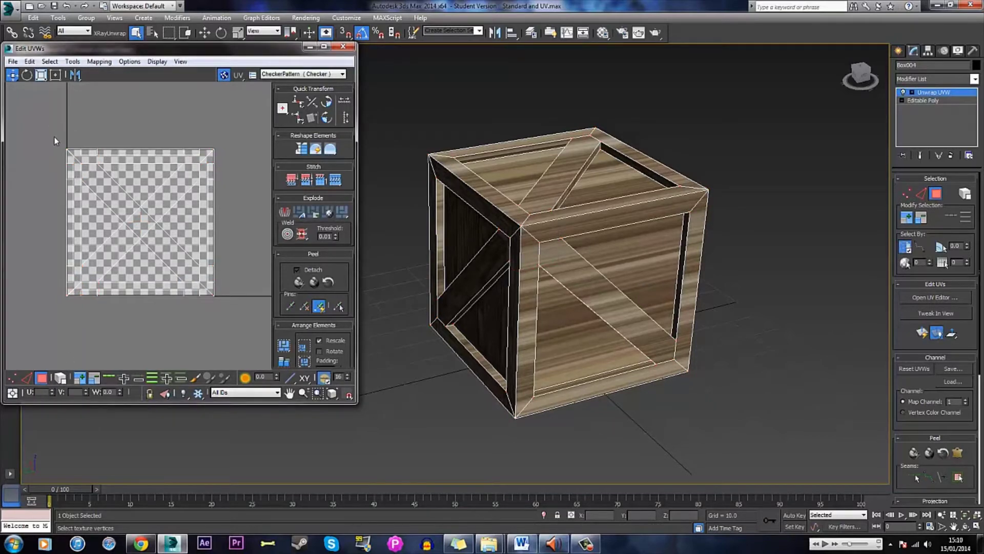
left_click_drag(54, 136, 230, 307)
scroll(231, 305, "down", 2)
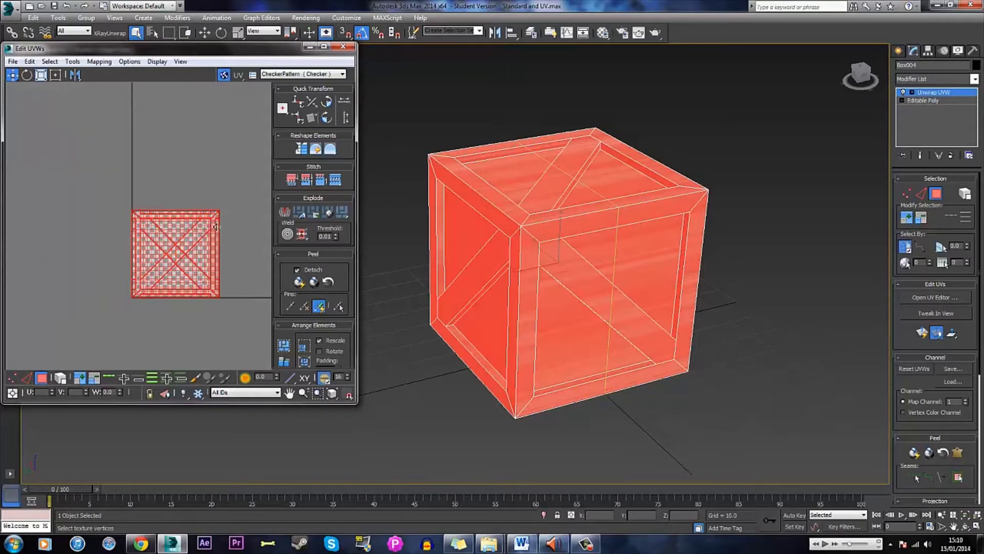
left_click_drag(215, 226, 9, 331)
scroll(114, 276, "up", 2)
middle_click_drag(179, 251, 145, 243)
scroll(133, 254, "up", 1)
scroll(156, 244, "up", 1)
scroll(143, 221, "down", 1)
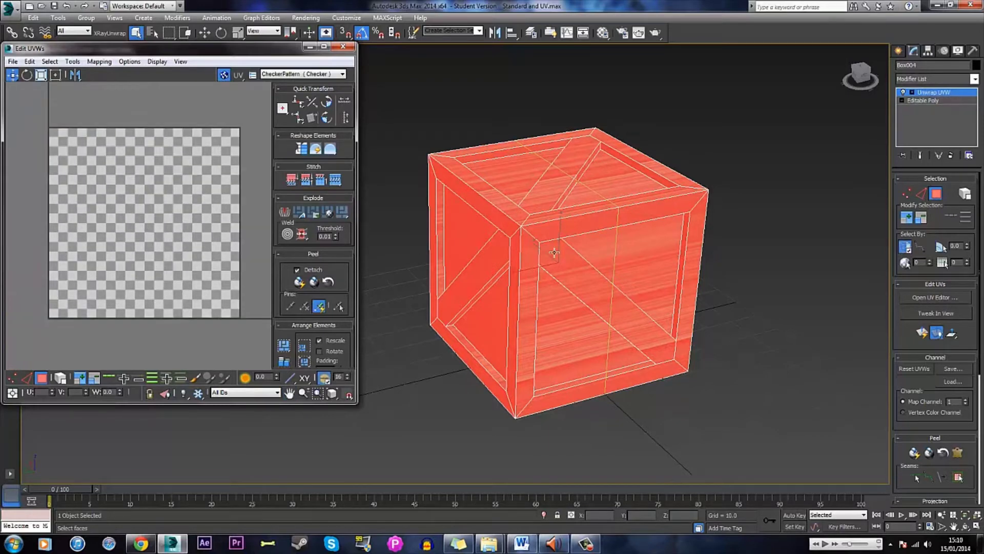
Clear the selection and select the diagonal front brace faces.
left_click(769, 240)
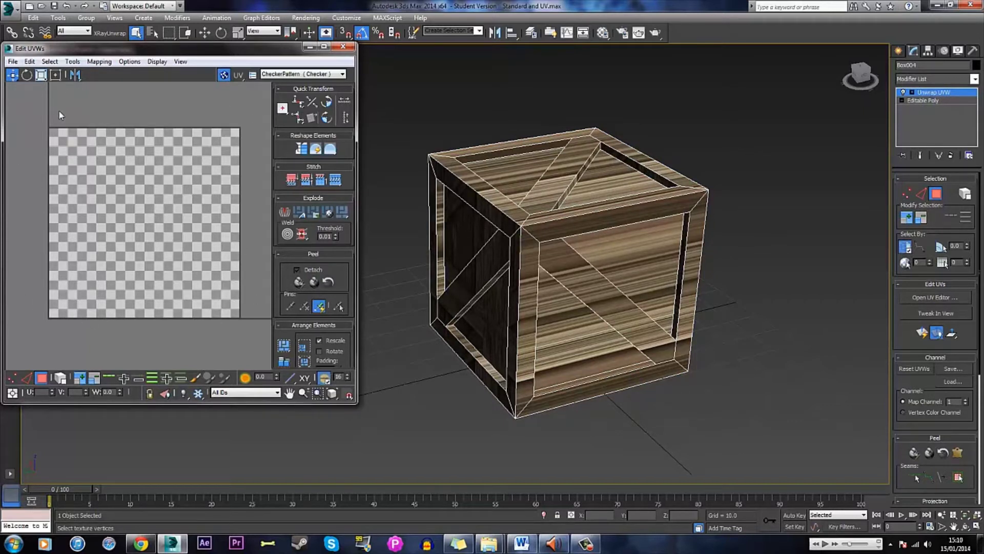
middle_click_drag(68, 116, 137, 151)
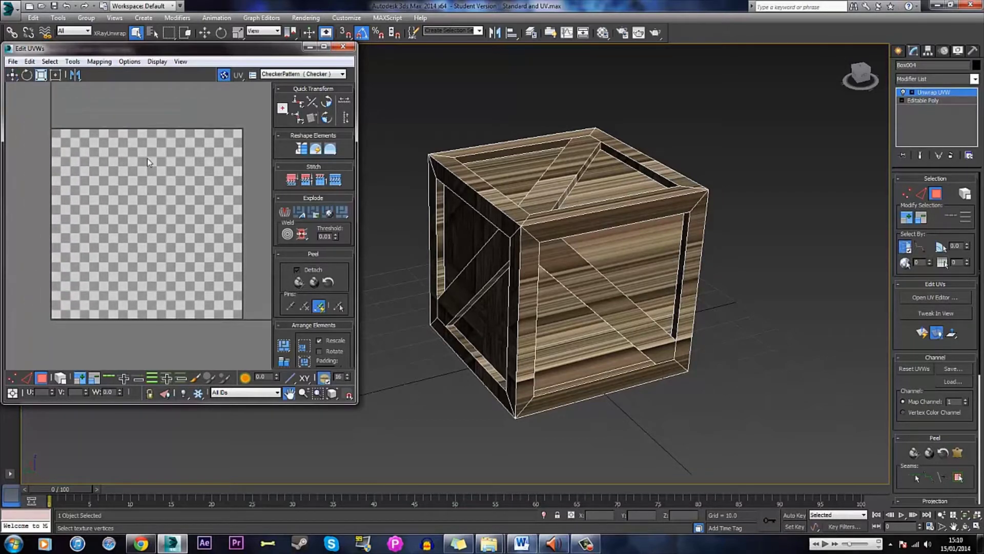
scroll(137, 151, "up", 2)
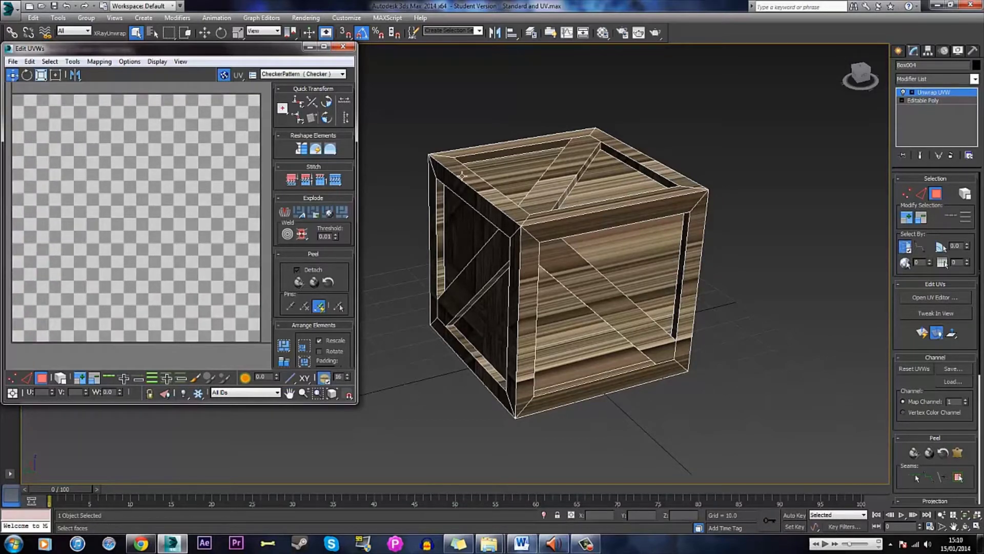
mouse_move(506, 218)
middle_mouse_down("alt")
mouse_move(590, 211)
mouse_move(500, 210)
middle_mouse_up("alt")
middle_click_drag(597, 273, 595, 245, "alt")
left_click(603, 261)
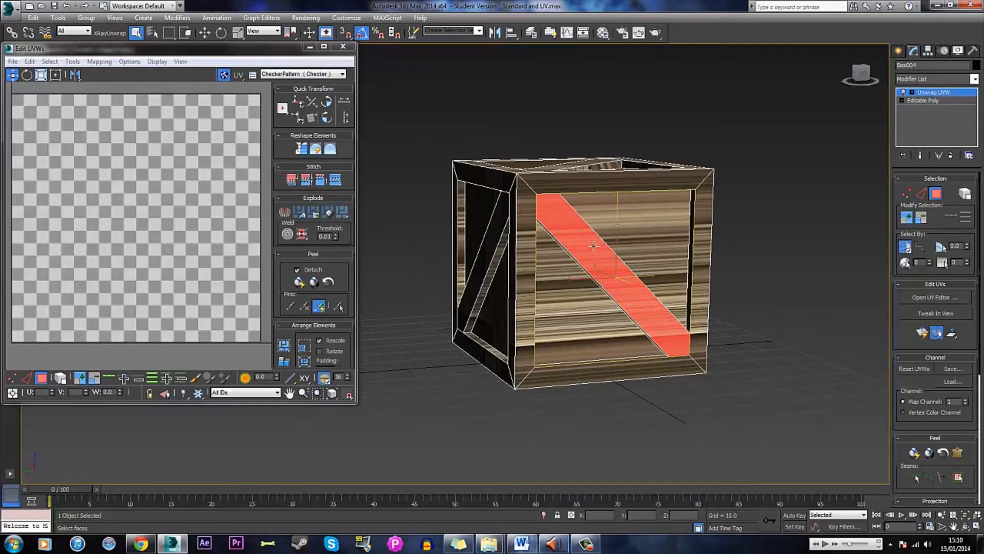
Select the right inner frame strip, then reopen the Material Editor showing Material #27.
middle_click_drag(594, 290, 652, 285, "alt")
scroll(616, 268, "up", 3)
left_click(727, 285)
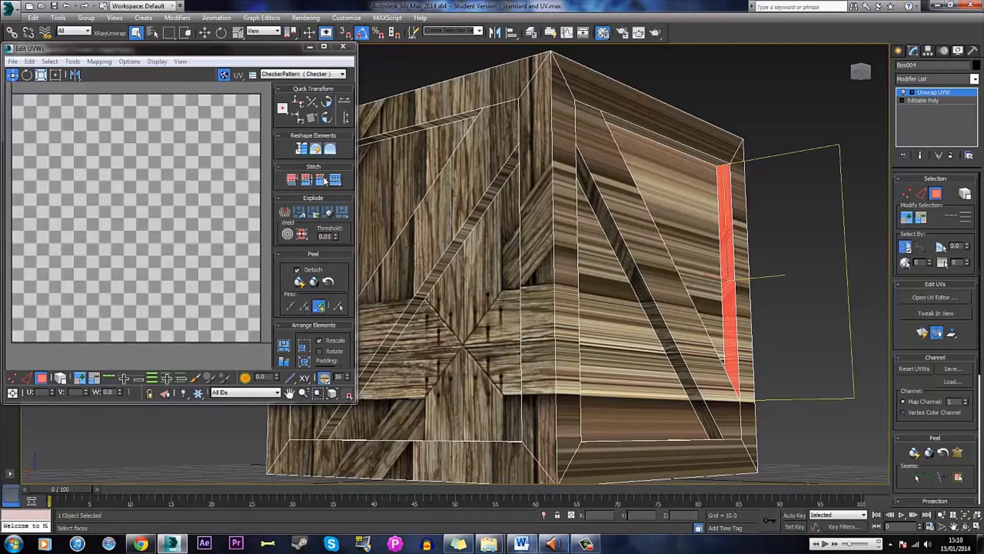
left_click(603, 32)
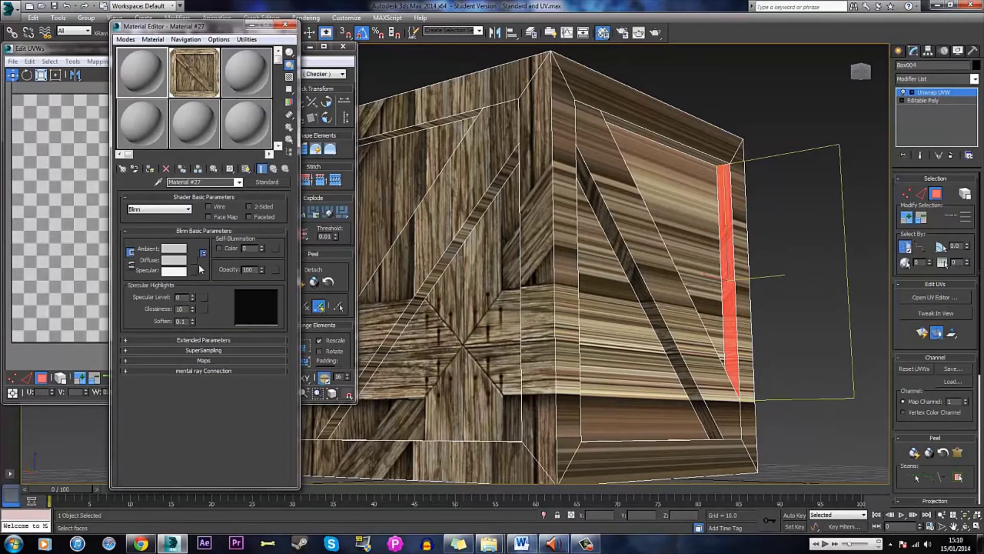
Set Material #27's diffuse map to the UV Checker.jpg bitmap and show it in the viewport.
left_click(204, 254)
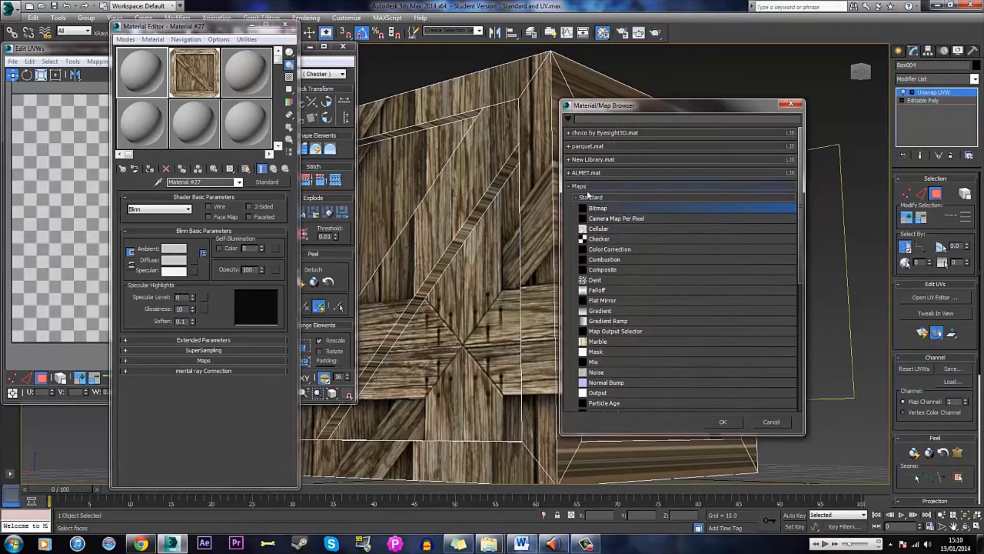
double_click(595, 209)
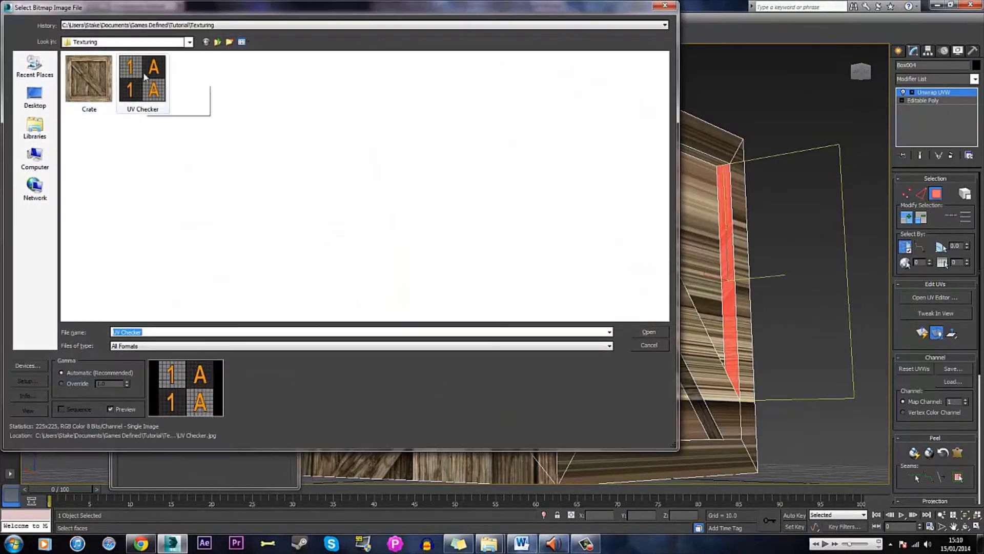
double_click(142, 79)
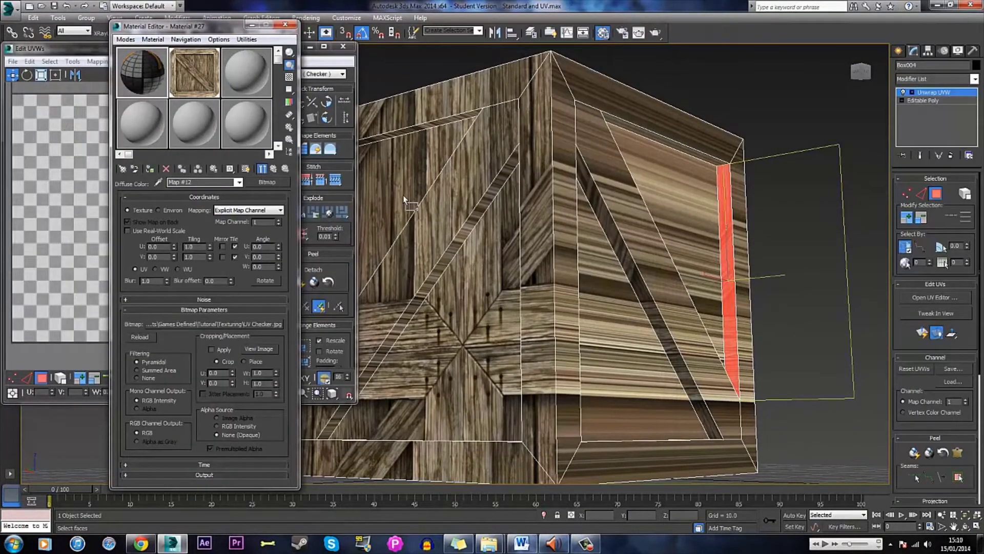
left_click(246, 170)
left_click(286, 25)
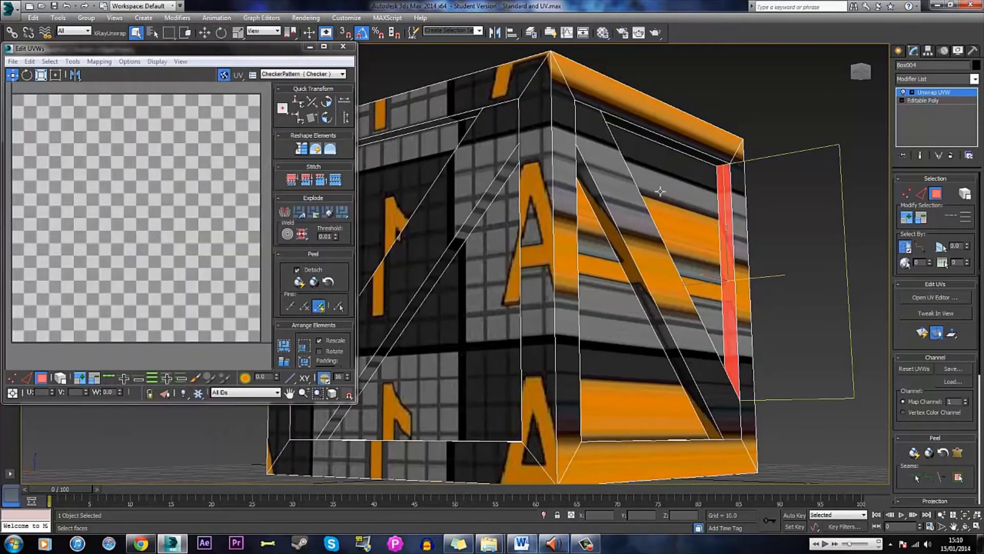
Set the checker bitmap's U and V tiling to 10.
key("m")
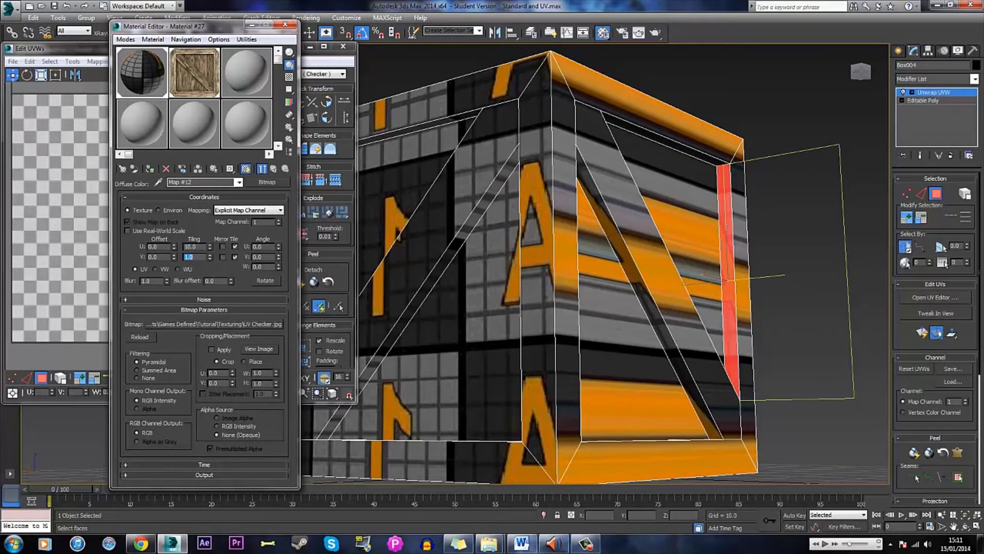
type("10")
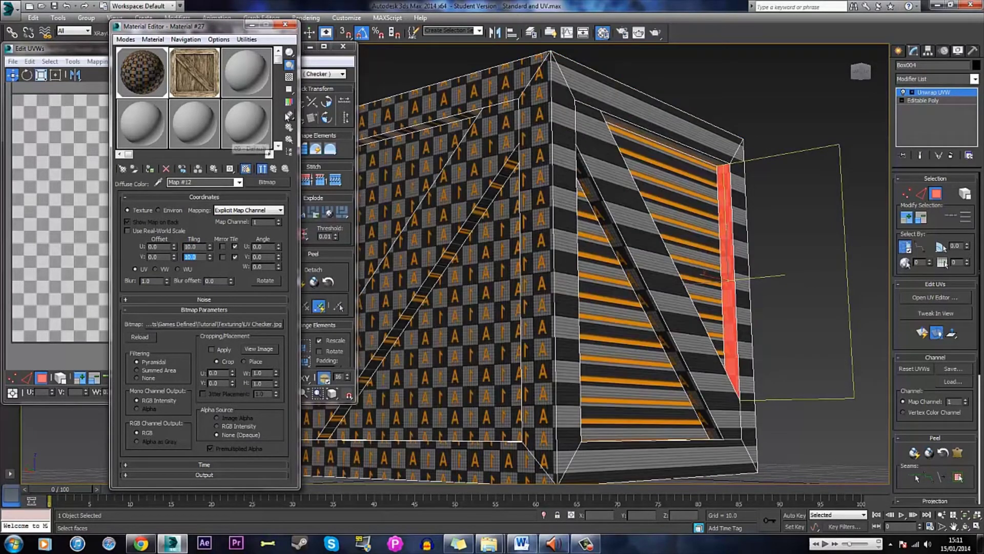
left_click(285, 24)
Orbit around the crate and try selecting the front face's panel triangles and frame strips.
scroll(576, 153, "down", 5)
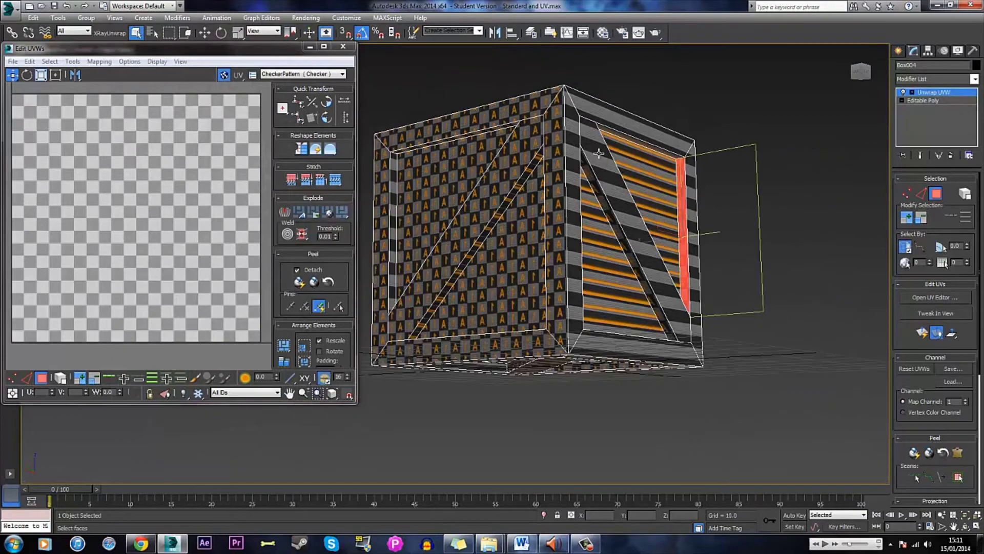
middle_click_drag(596, 186, 538, 177, "alt")
middle_click_drag(538, 177, 436, 262)
scroll(441, 261, "up", 4)
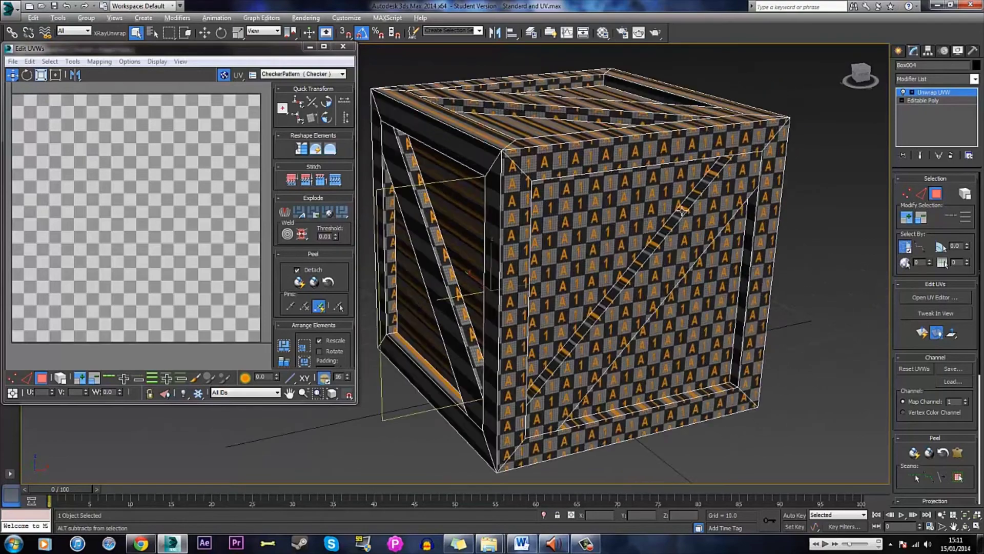
middle_click_drag(717, 241, 578, 192, "alt")
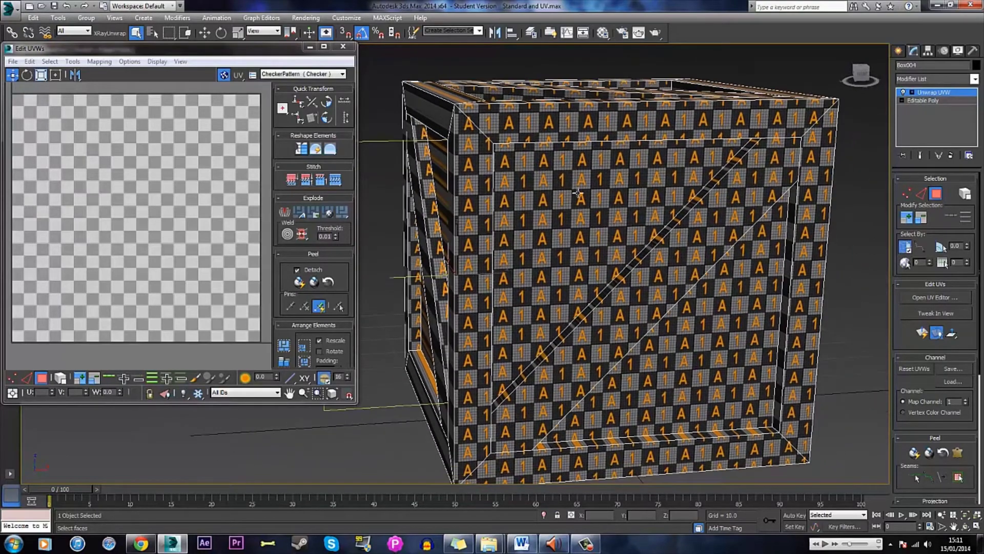
scroll(569, 175, "down", 5)
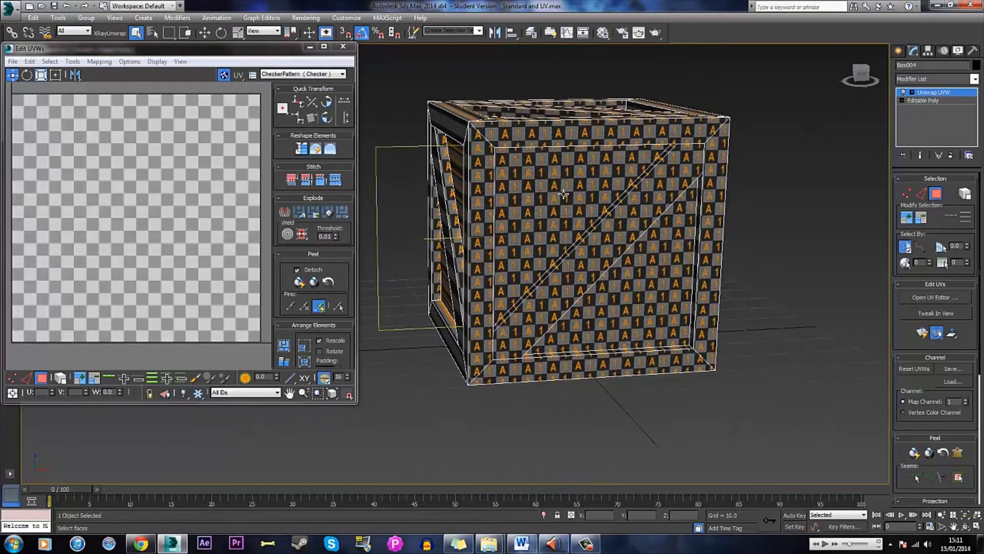
middle_click_drag(570, 174, 533, 200, "alt")
left_click(583, 222)
scroll(590, 228, "up", 2)
left_click(628, 297)
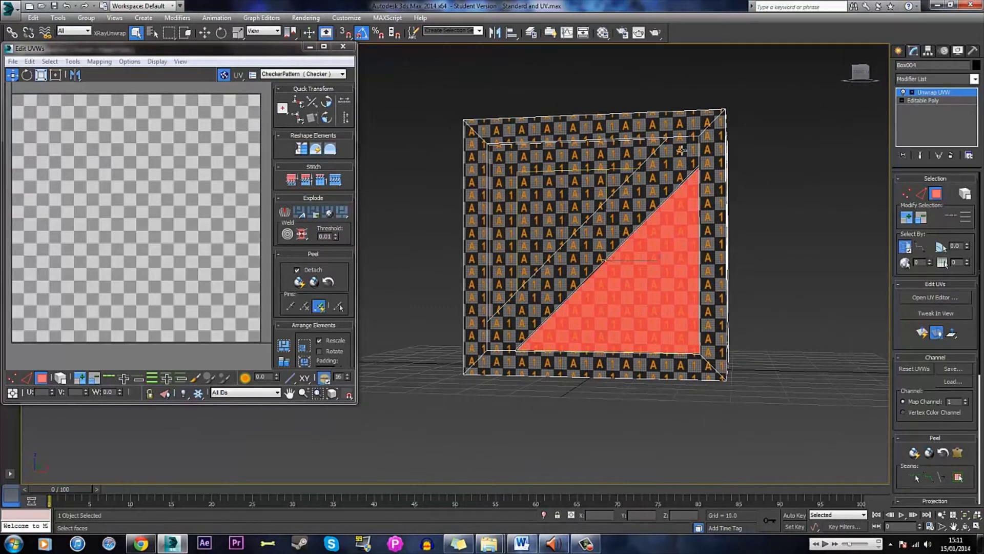
left_click(589, 129)
left_click(713, 230)
left_click(549, 367)
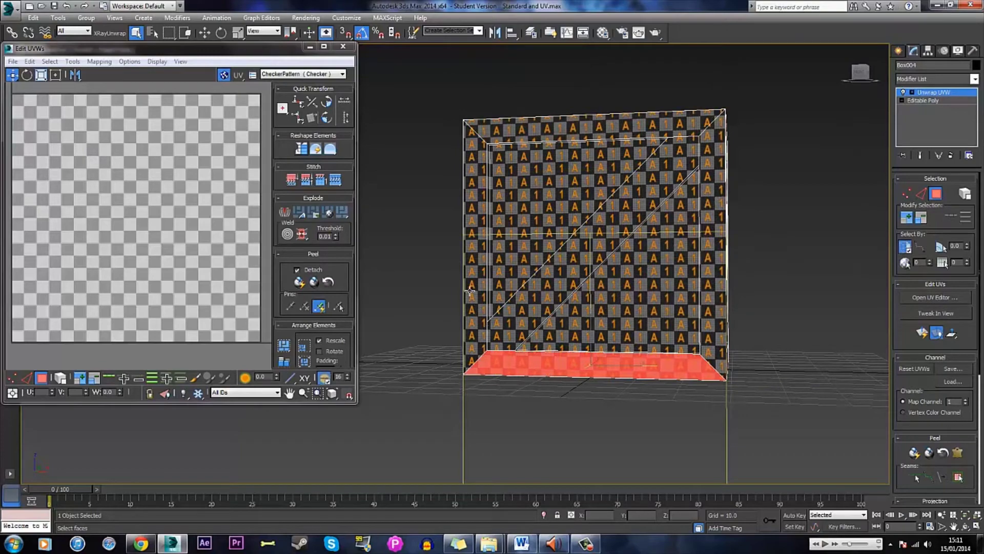
left_click(477, 231)
From a three-quarter view, pick the diagonal brace and the inner top and left strips.
middle_click_drag(477, 231, 600, 193, "alt")
scroll(658, 262, "up", 3)
scroll(629, 197, "up", 6)
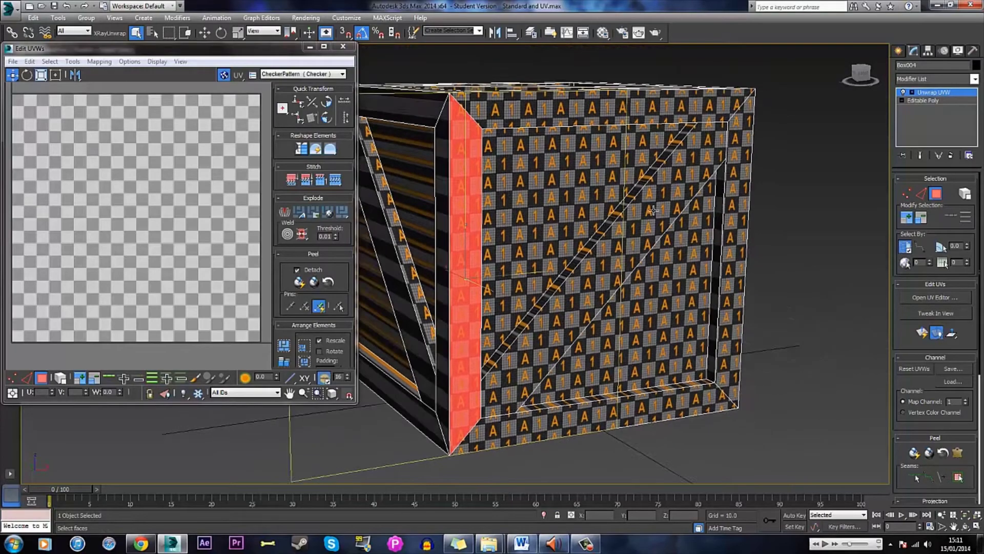
middle_click_drag(602, 168, 592, 230, "alt")
scroll(515, 175, "down", 6)
scroll(567, 193, "up", 5)
left_click(555, 163)
left_click(596, 196)
left_click(420, 96)
left_click(407, 113)
scroll(601, 245, "down", 3)
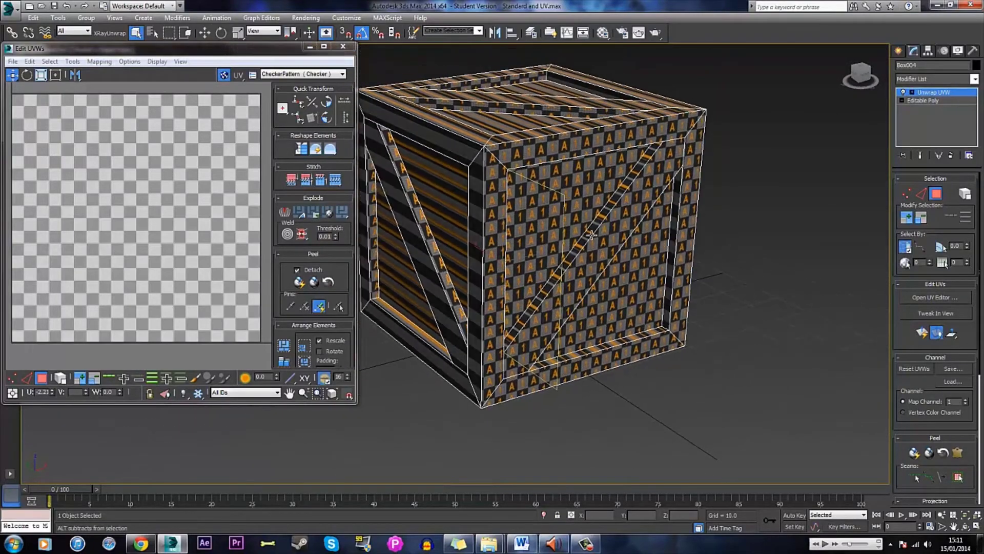
left_click(615, 223)
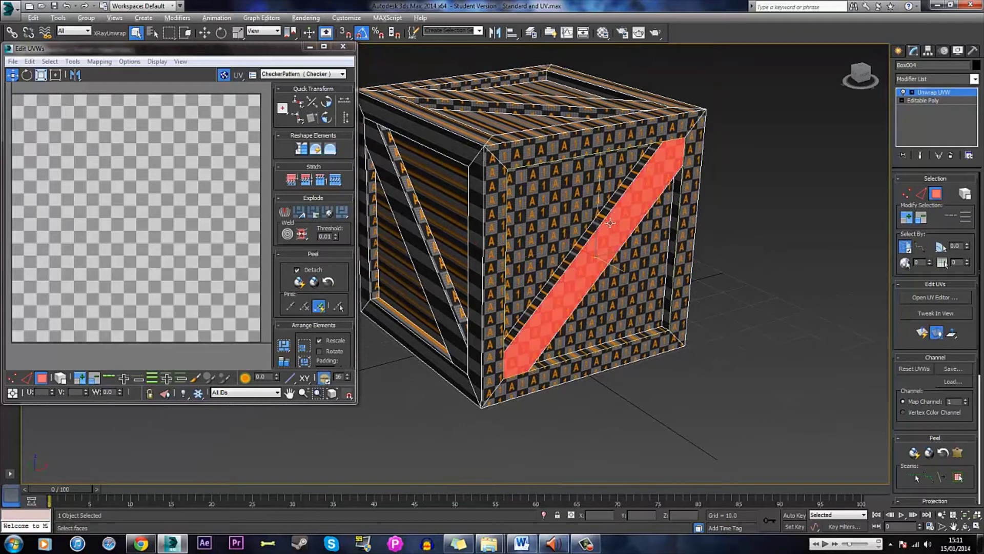
Turn the braced face toward the camera and select the brace strip plus both panel triangles.
middle_click_drag(610, 222, 594, 230, "alt")
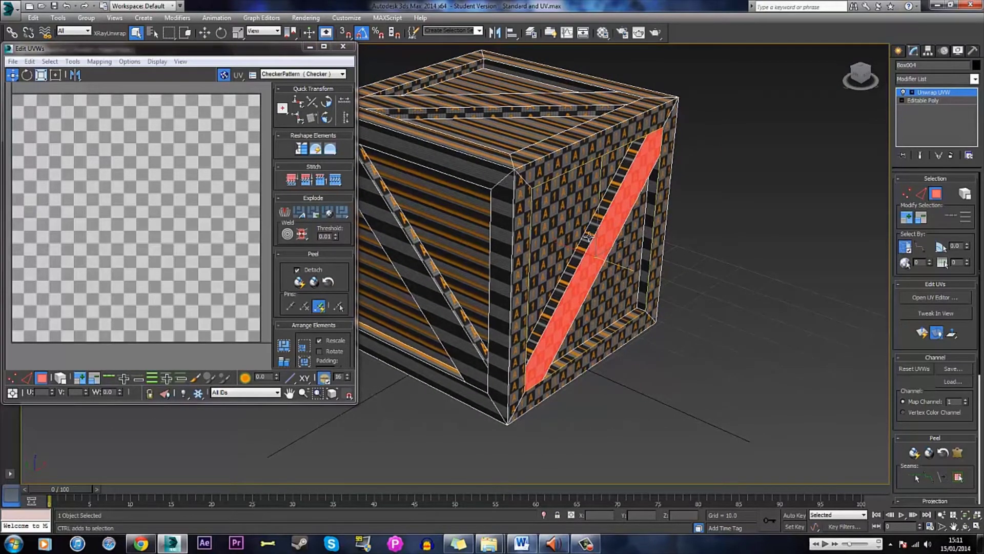
mouse_move(586, 237)
middle_mouse_down("alt")
mouse_move(663, 244)
mouse_move(591, 218)
mouse_move(648, 221)
mouse_move(595, 239)
middle_mouse_up("alt")
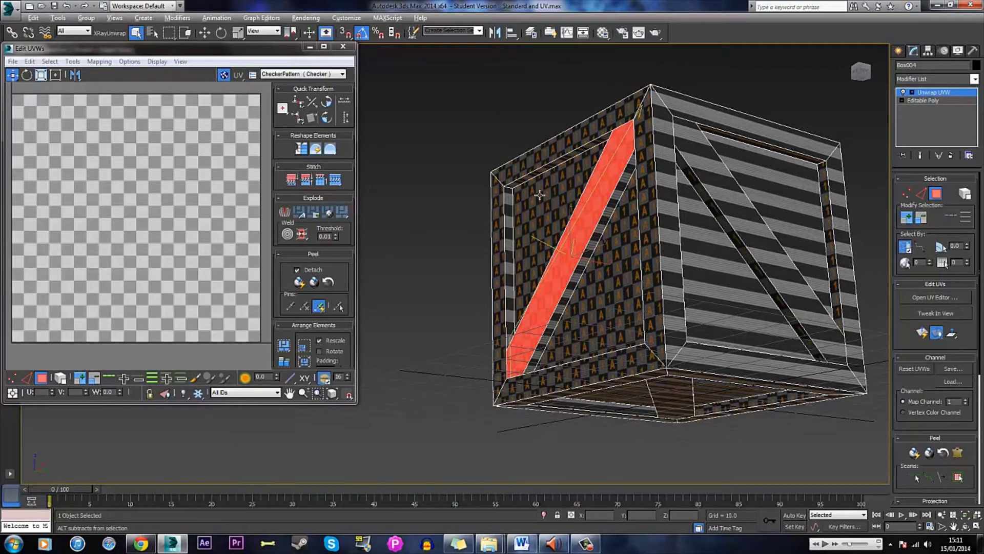
middle_click_drag(539, 195, 495, 228, "alt")
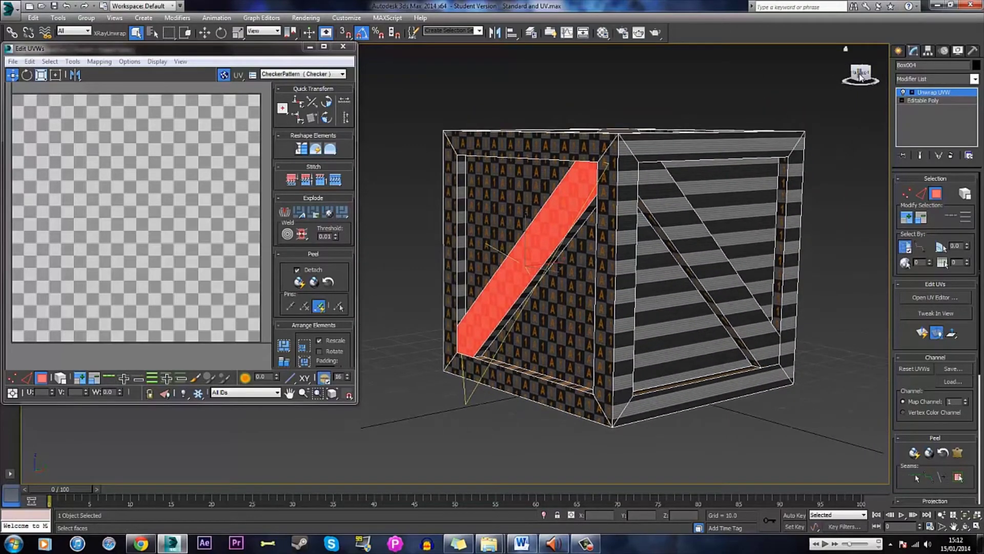
left_click_drag(860, 74, 857, 76)
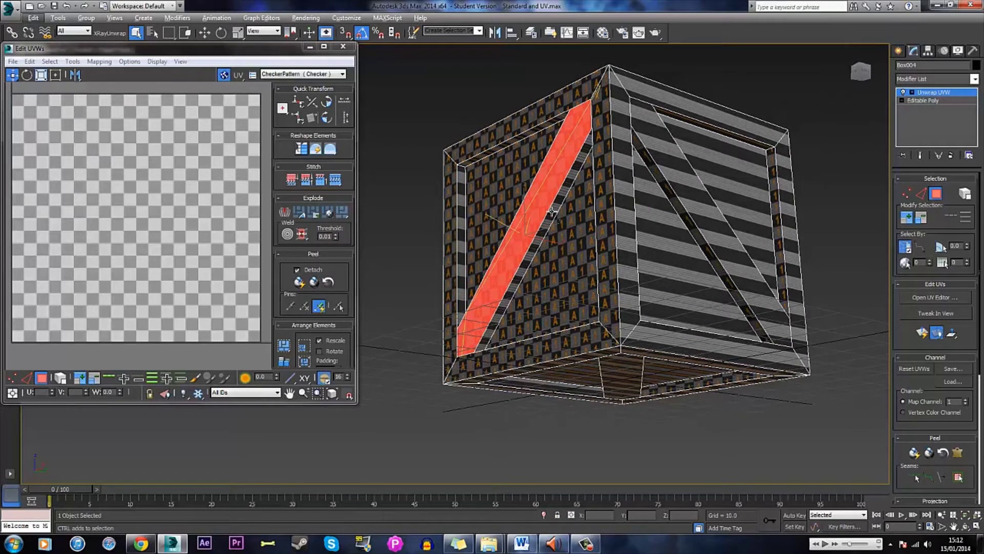
left_click(554, 209, "ctrl")
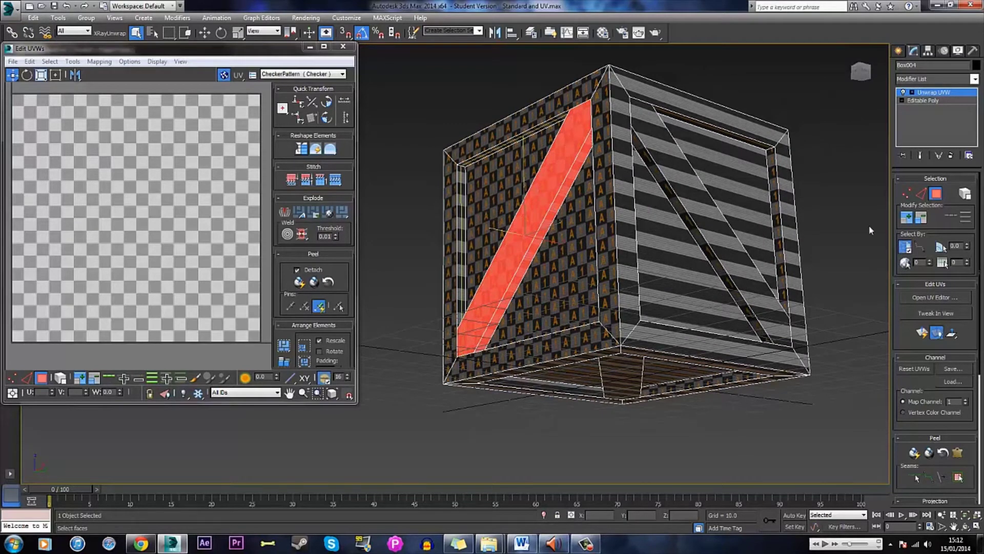
middle_click_drag(507, 222, 523, 230, "alt")
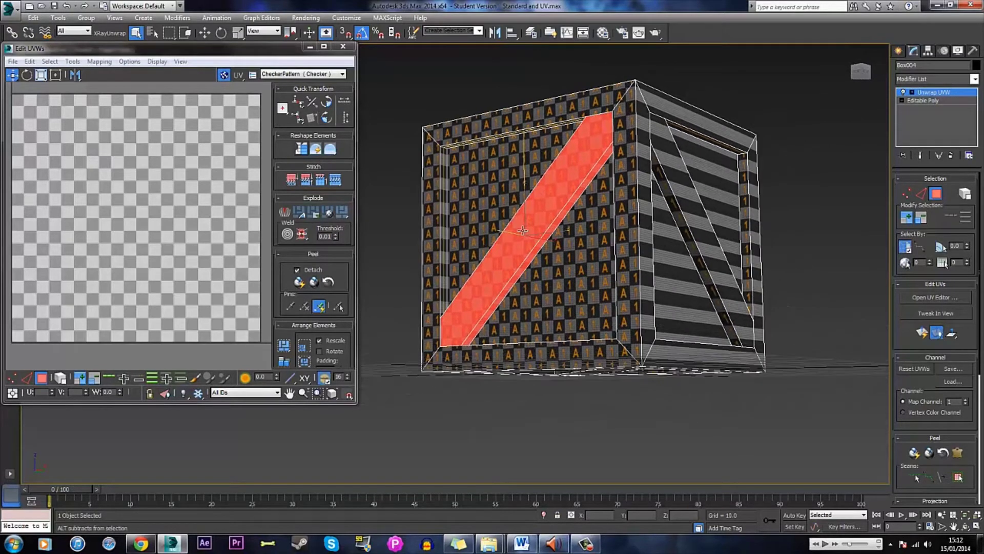
left_click(504, 186, "ctrl")
left_click(588, 261, "ctrl")
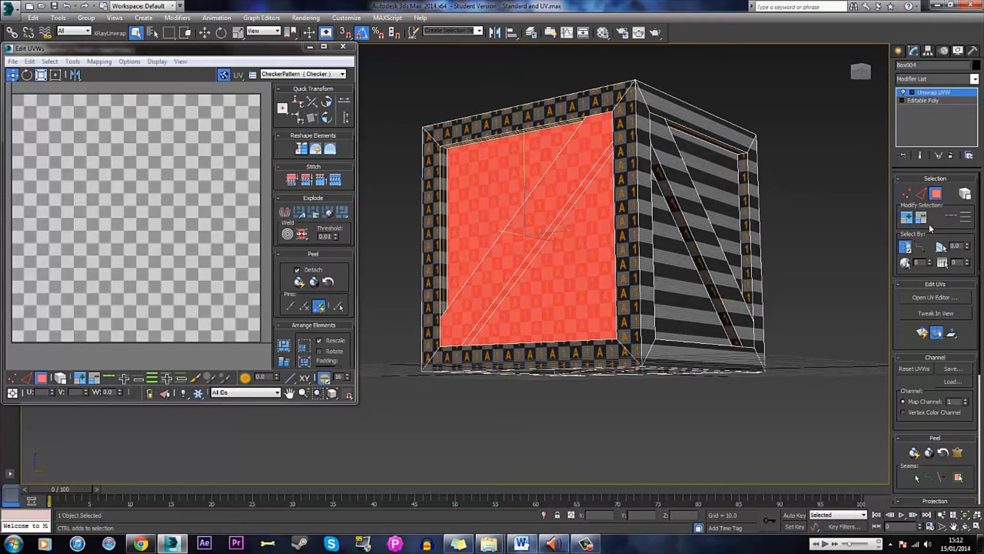
Grow the selection twice over the whole front side and apply Quick Planar Map.
left_click(910, 224)
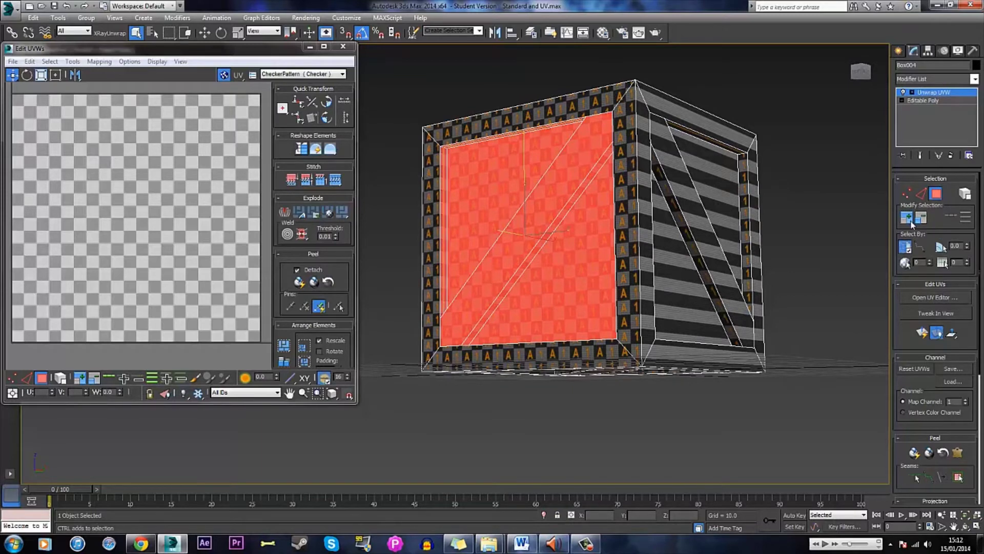
left_click(910, 224)
middle_click_drag(546, 241, 647, 267, "alt")
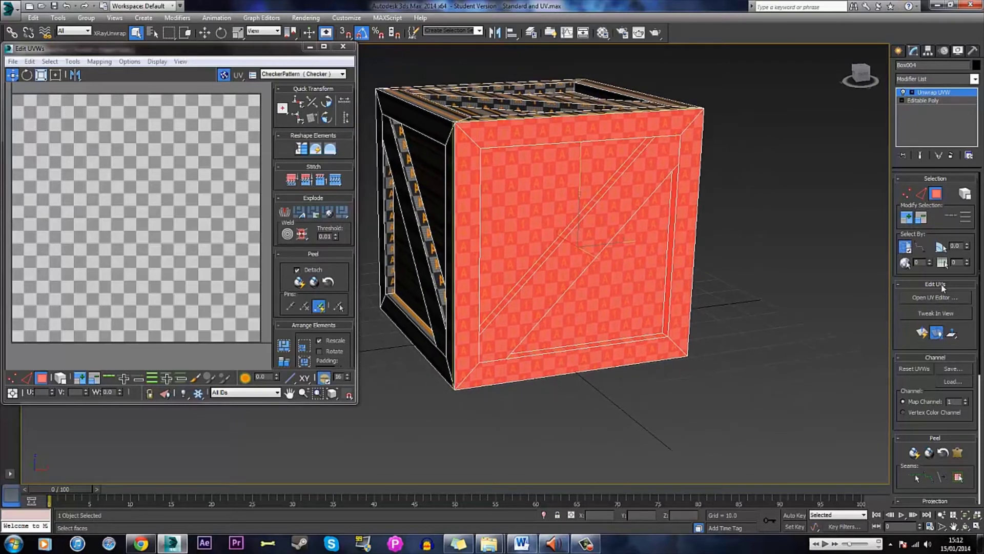
left_click(921, 334)
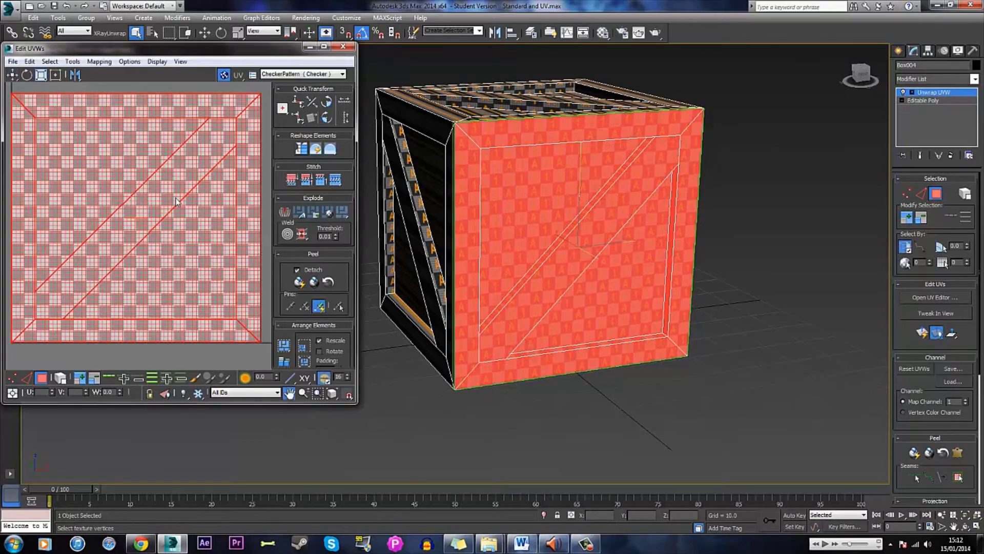
scroll(256, 200, "down", 2)
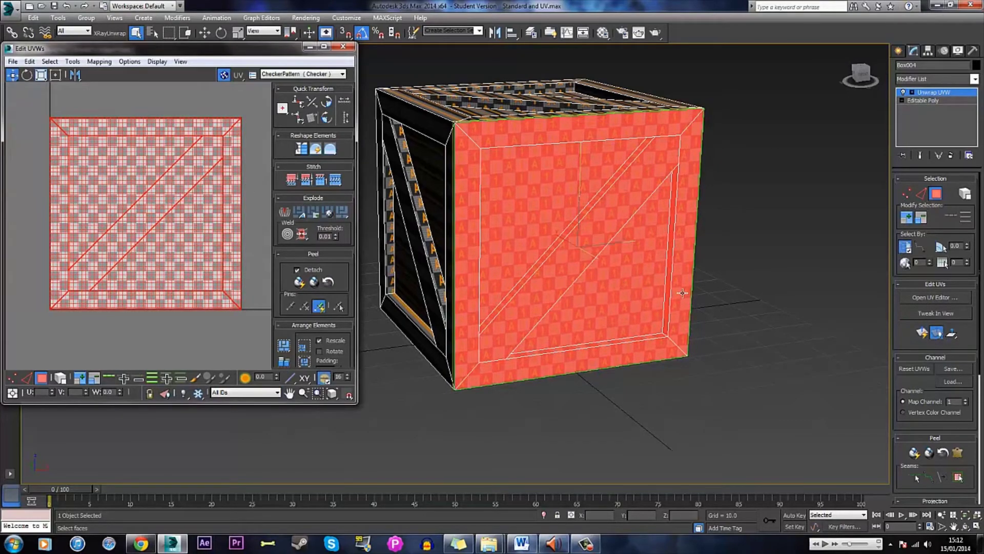
On the next side, select the brace's thin side faces and planar-map them.
left_click(793, 251)
middle_click_drag(630, 253, 671, 263, "alt")
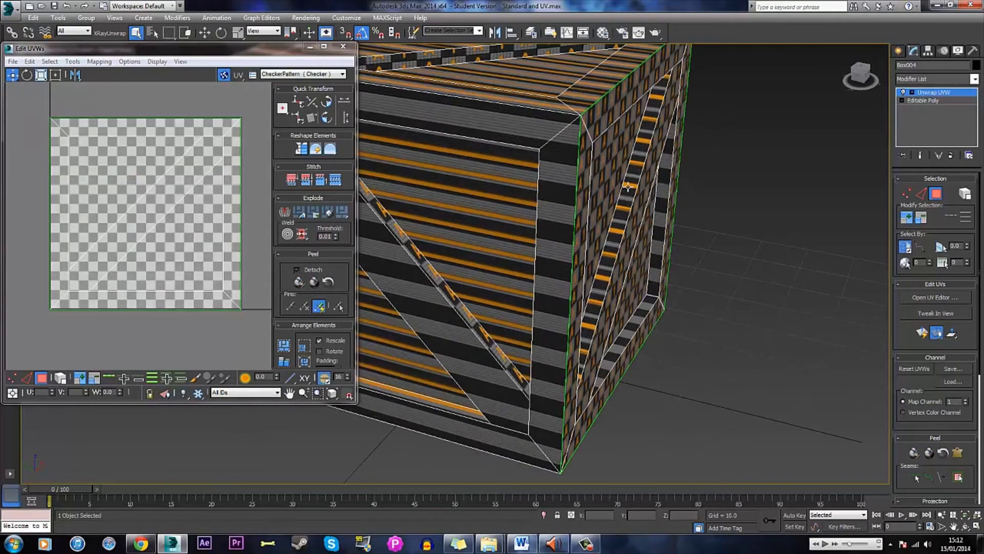
left_click(635, 218)
scroll(128, 197, "up", 2)
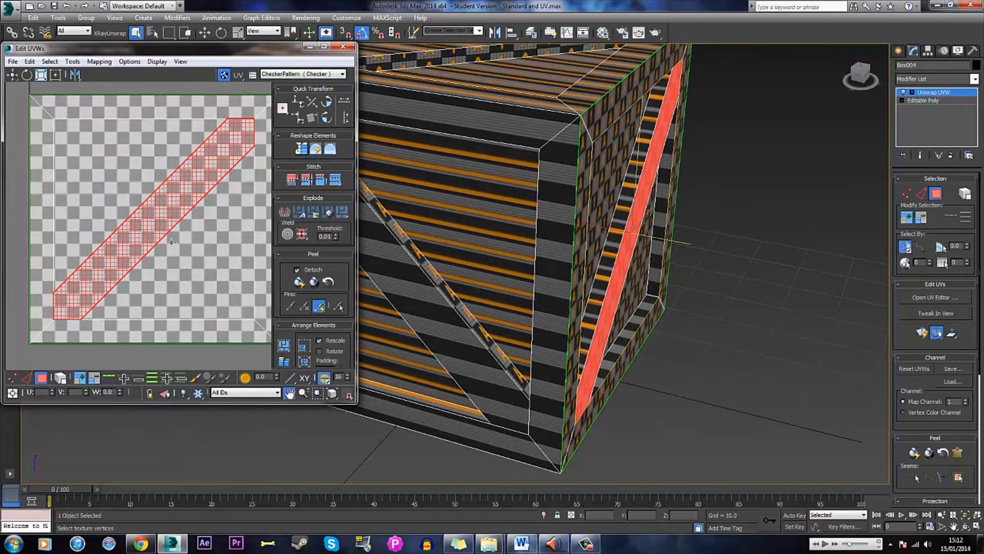
scroll(172, 242, "up", 3)
key("x")
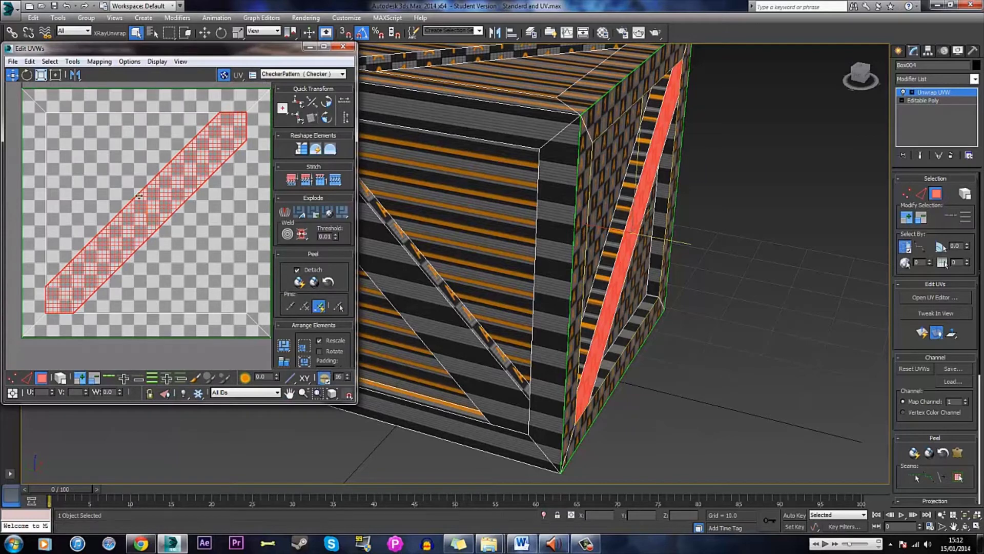
left_click(629, 200)
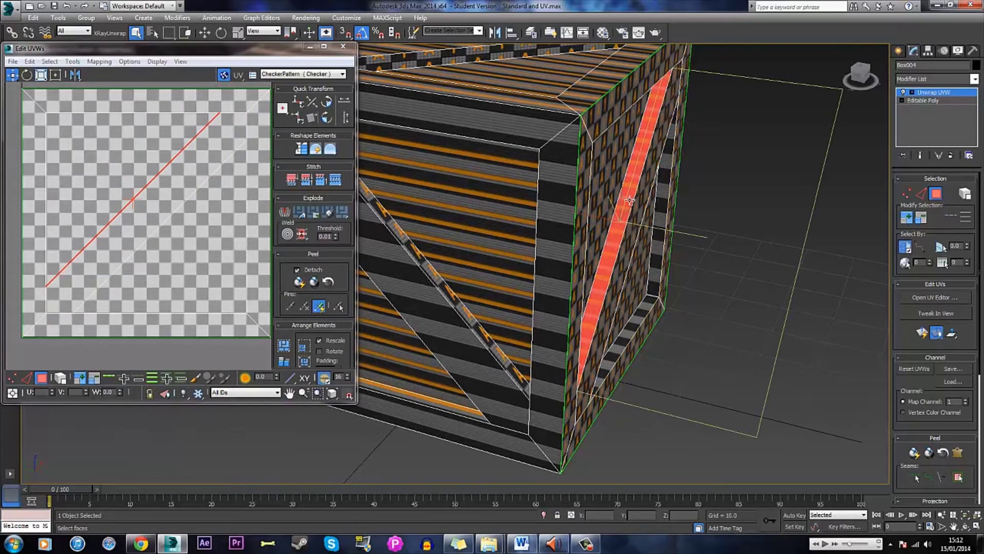
middle_click_drag(147, 236, 163, 257)
scroll(163, 251, "up", 2)
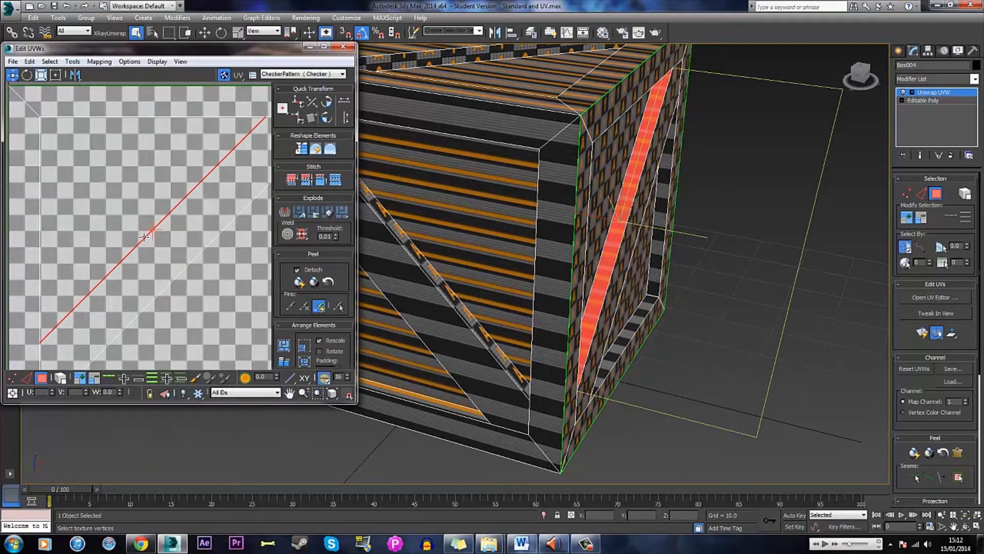
scroll(139, 239, "up", 3)
scroll(164, 237, "down", 6)
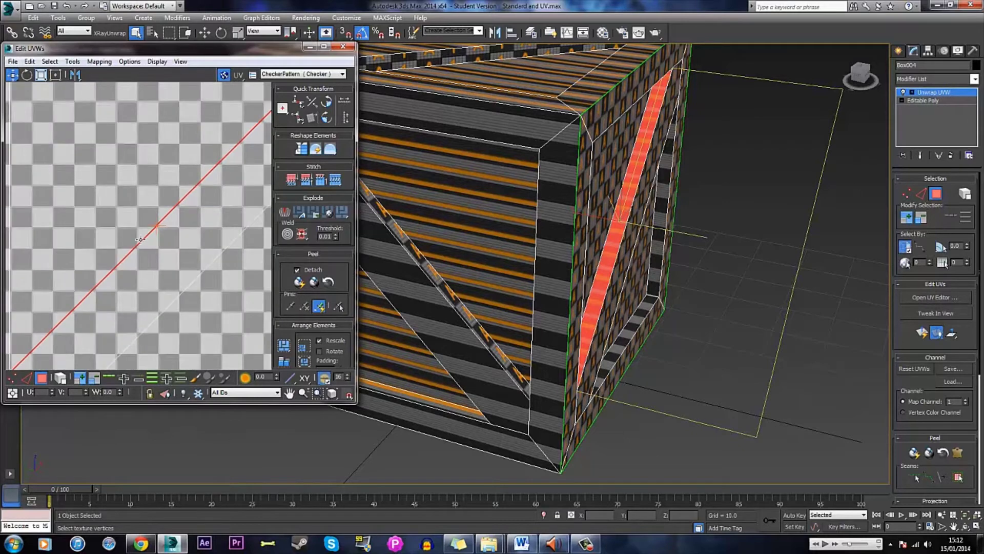
scroll(171, 235, "up", 2)
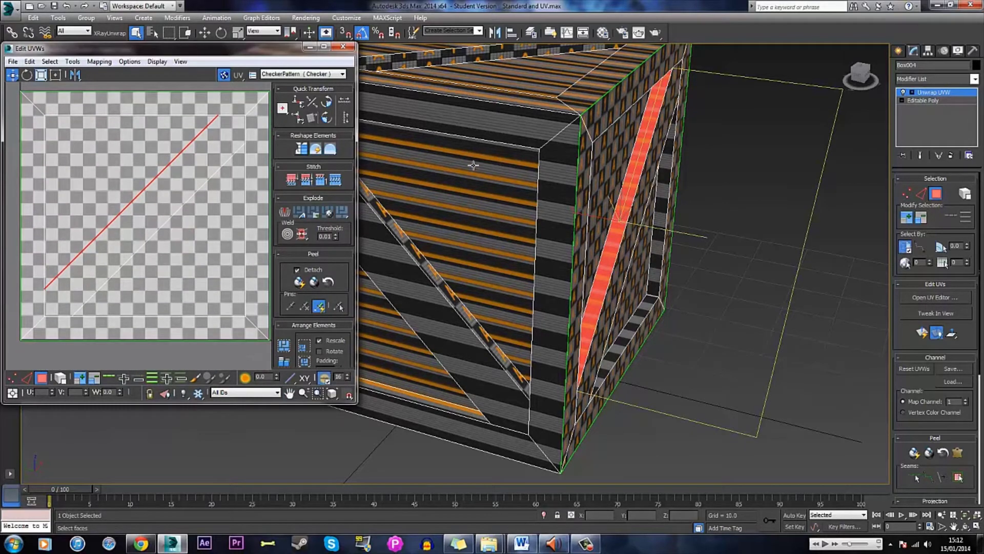
scroll(242, 183, "down", 1)
middle_click_drag(783, 247, 743, 246, "alt")
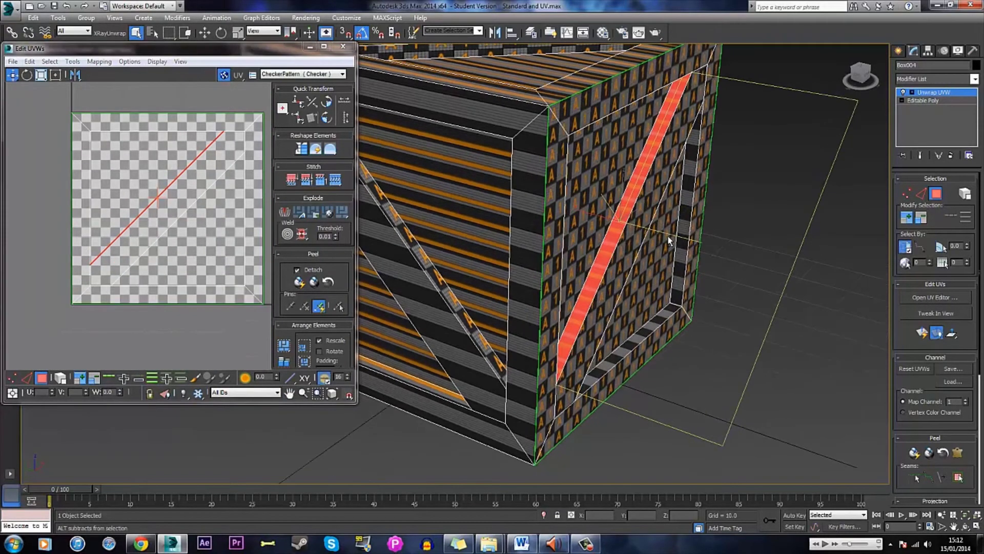
left_click(921, 333)
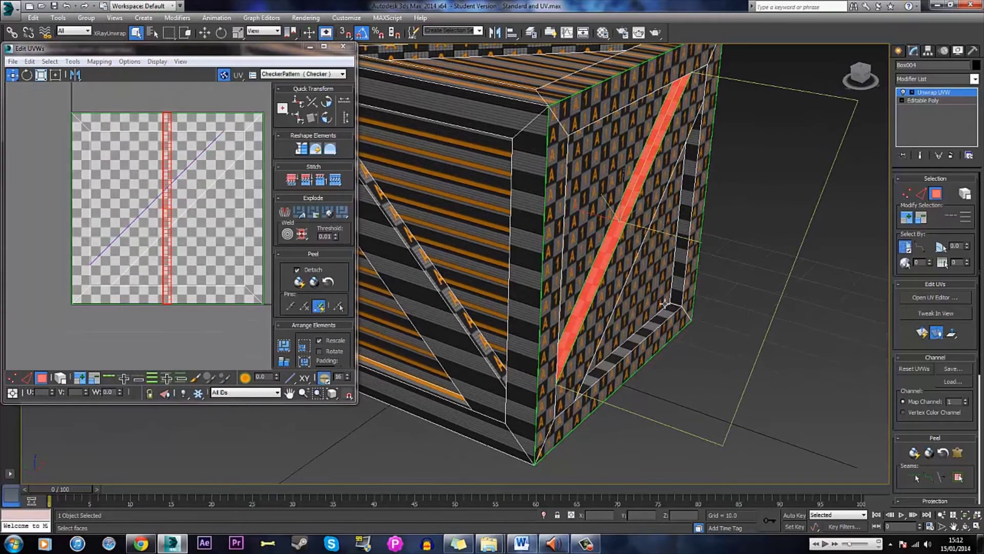
Select the diagonal brace strip faces and planar-map them into a straight UV strip.
left_click(747, 240)
middle_click_drag(747, 240, 691, 234, "alt")
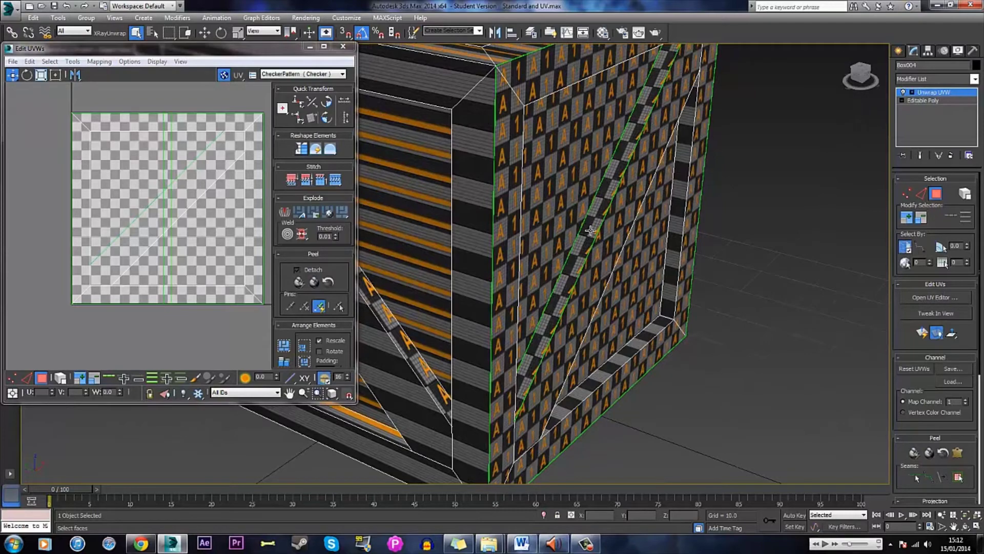
left_click(117, 136)
left_click(165, 137)
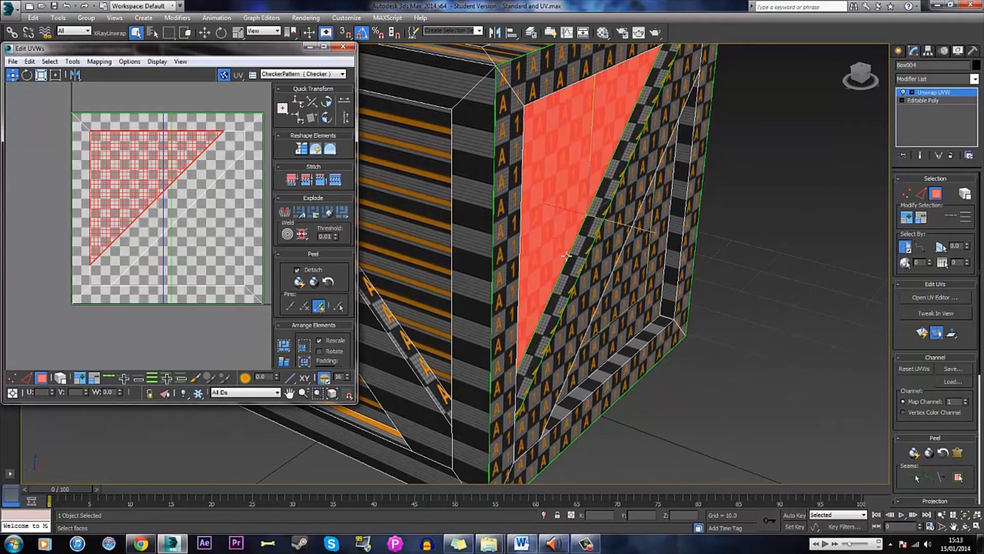
left_click(582, 259)
middle_click_drag(650, 236, 603, 259, "alt")
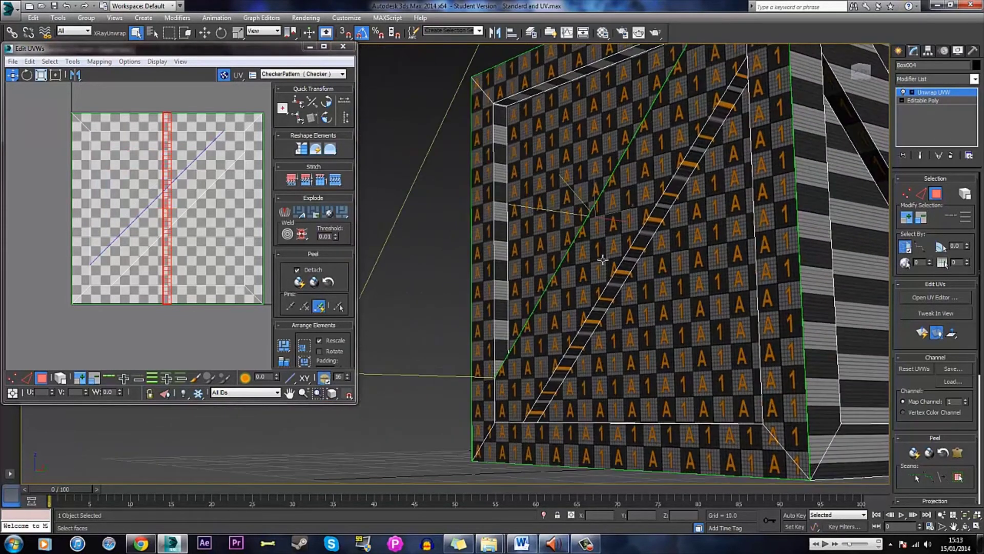
left_click(423, 397)
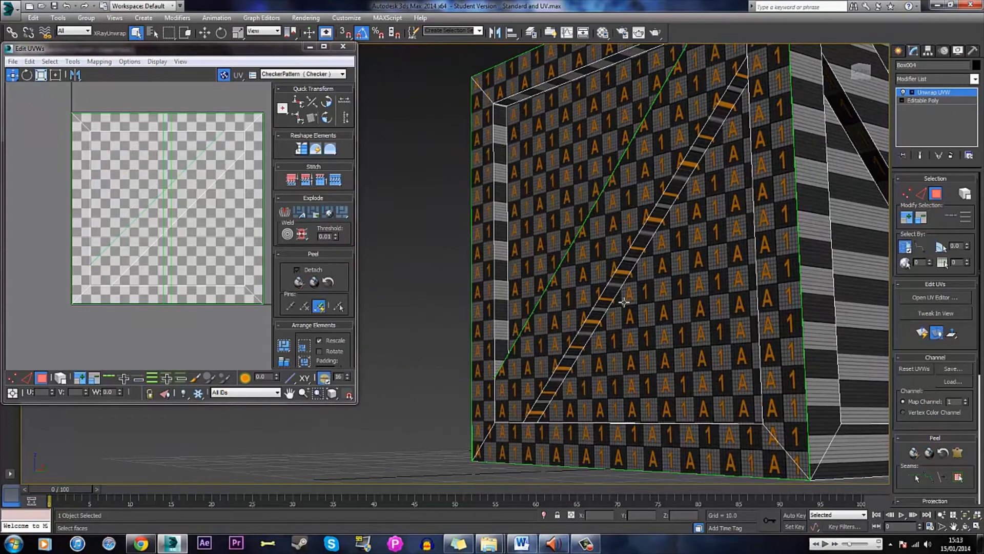
left_click(626, 260)
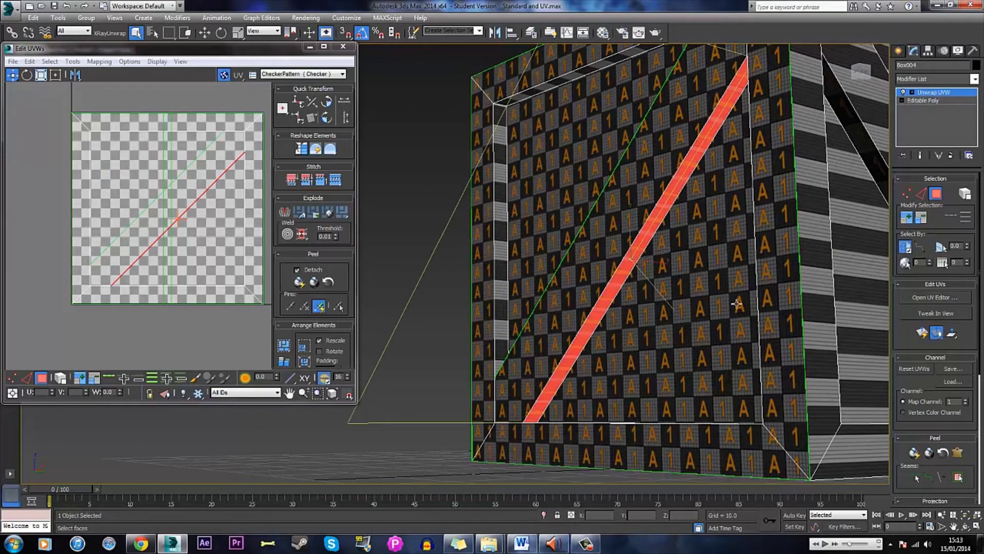
left_click(923, 333)
middle_click_drag(539, 297, 690, 325, "alt")
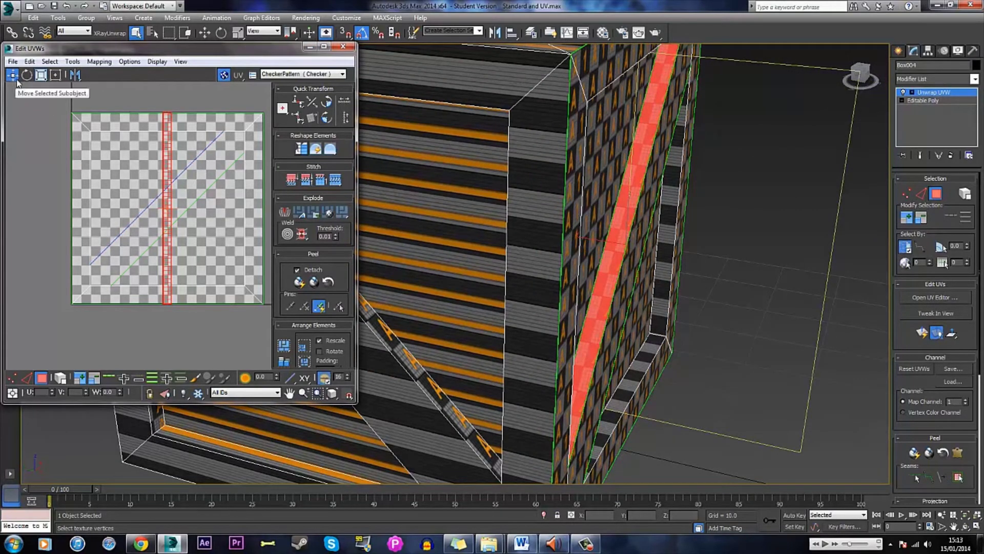
With Freeform Mode and Angle Snap on, rotate the brace strip to -45° and nudge it into place.
left_click(55, 74)
middle_click_drag(181, 117, 147, 119)
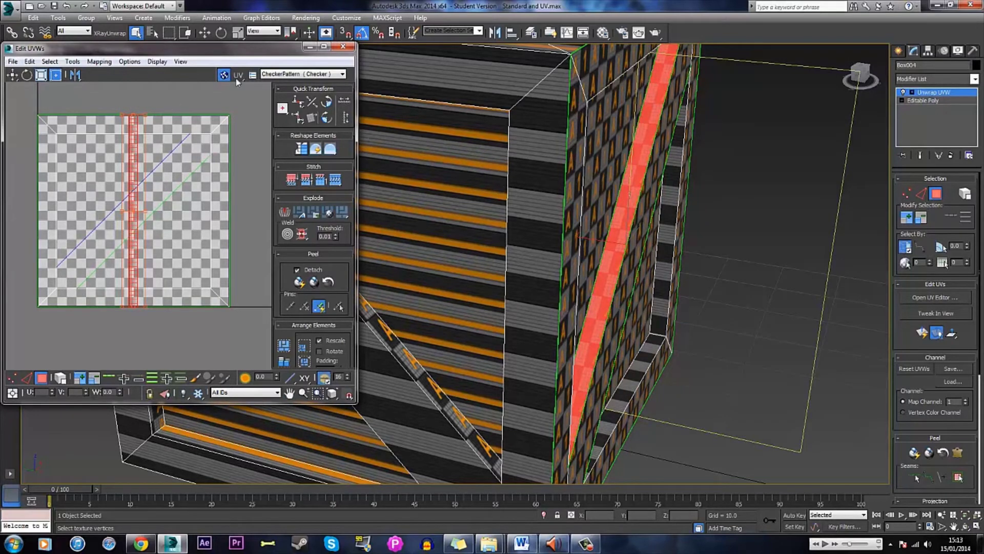
left_click(361, 34)
scroll(158, 146, "up", 2)
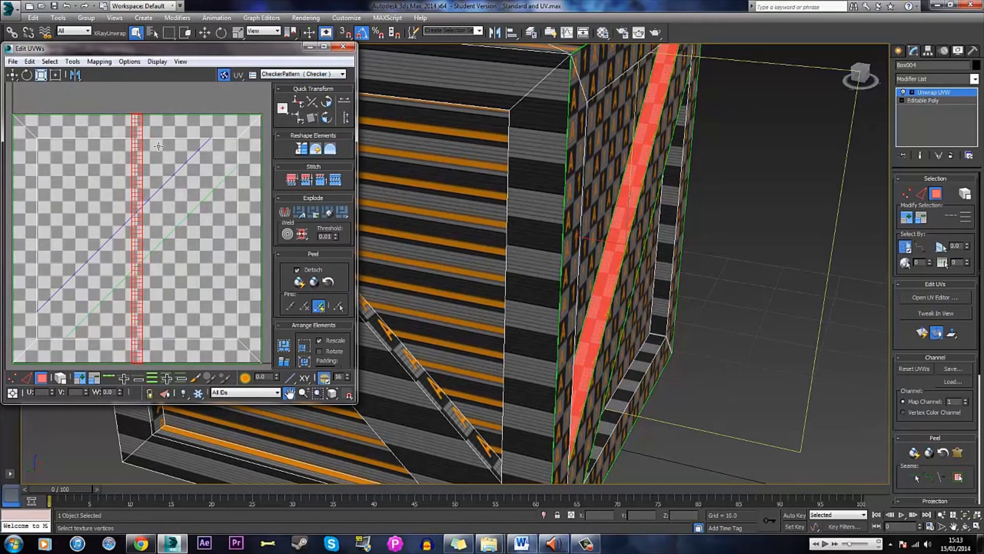
scroll(158, 146, "down", 2)
left_click_drag(141, 118, 193, 165)
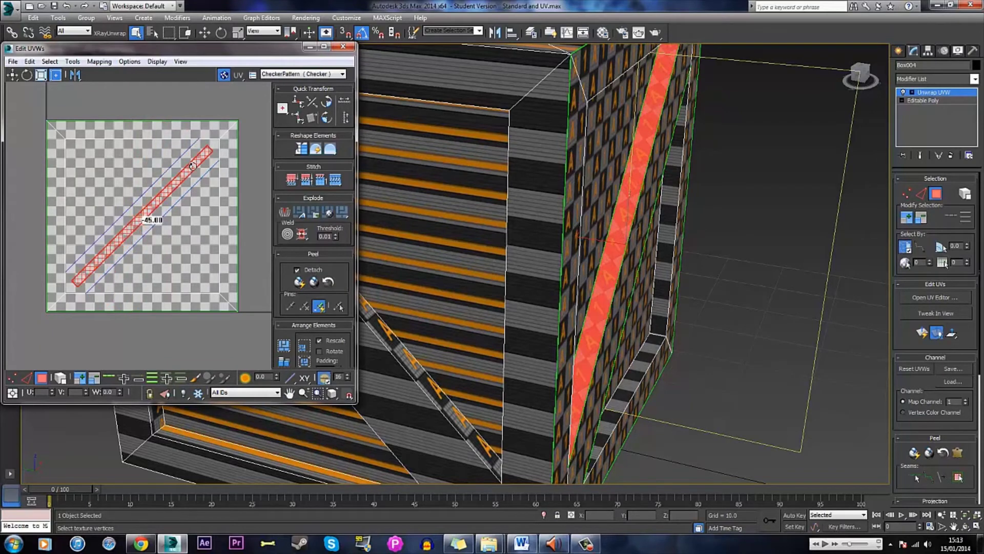
scroll(173, 197, "up", 2)
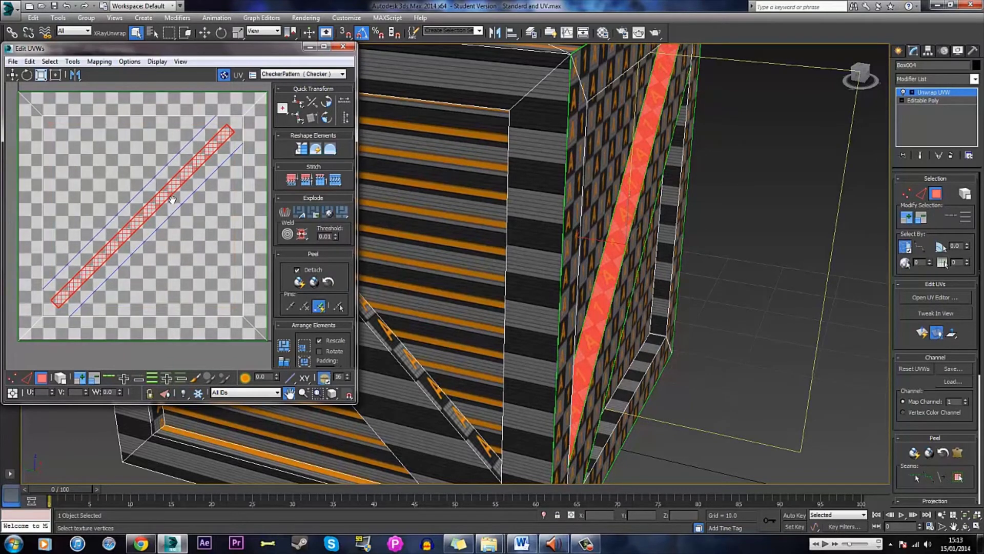
left_click_drag(173, 198, 158, 188)
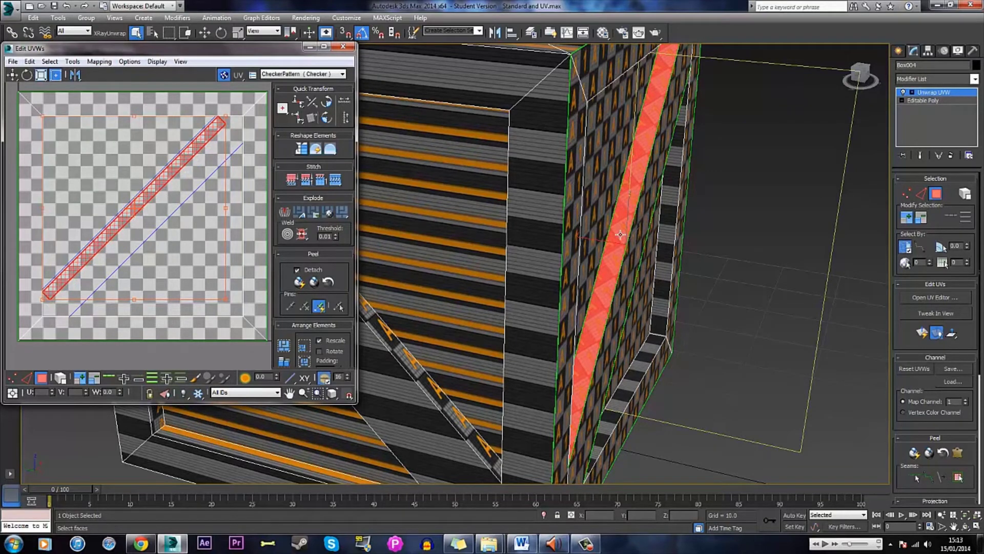
Deselect the faces and inspect the checker running along the brace on the crate.
left_click(758, 214)
scroll(637, 254, "up", 5)
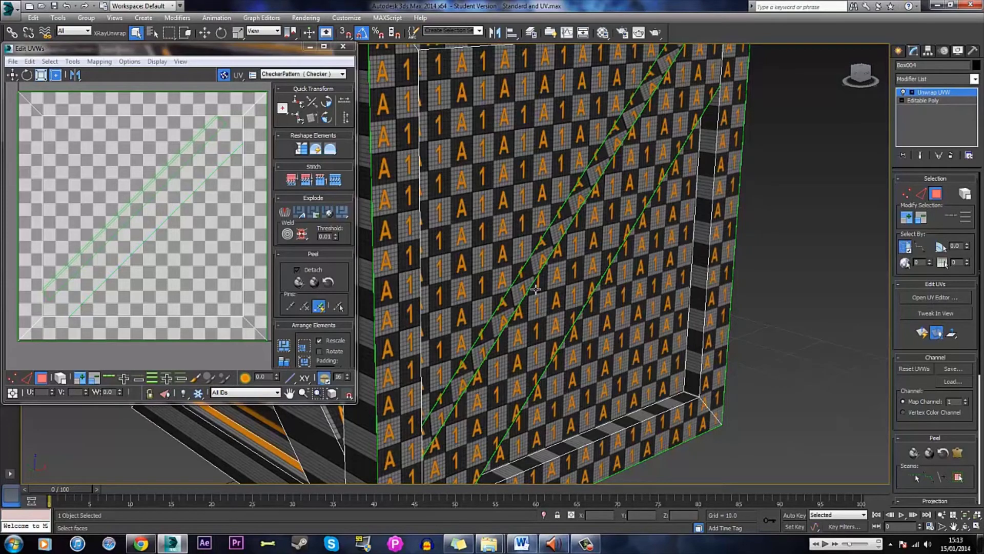
scroll(574, 246, "down", 8)
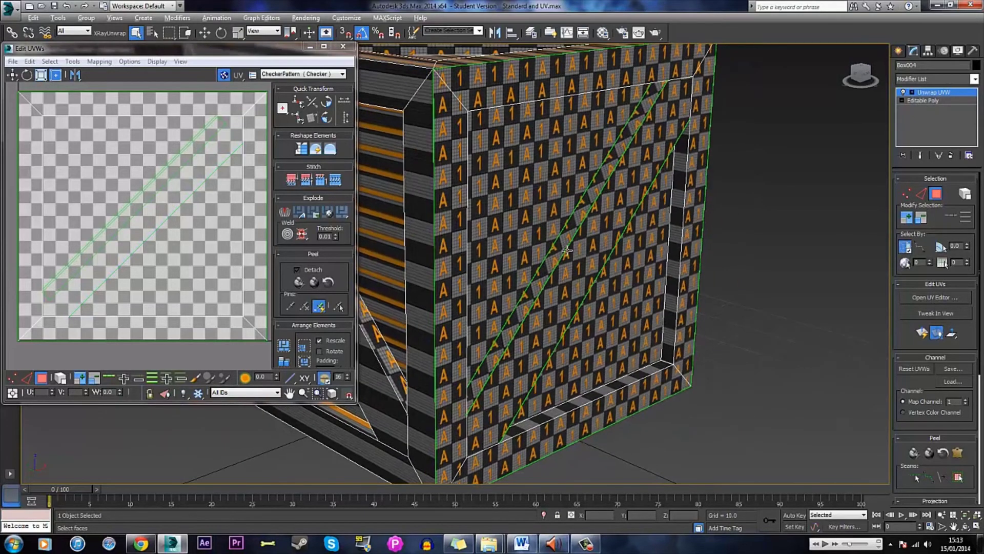
middle_click_drag(545, 245, 551, 252, "alt")
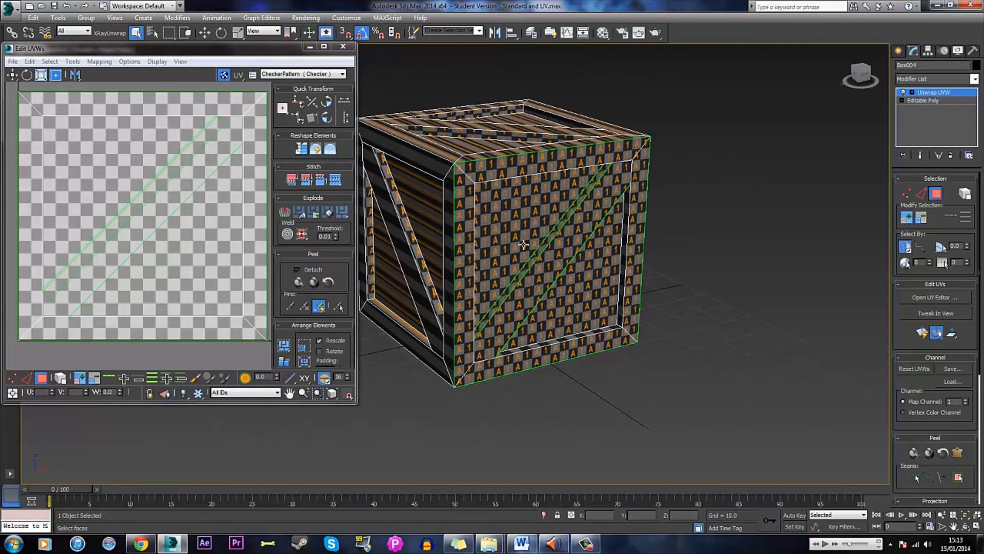
scroll(513, 257, "down", 2)
scroll(571, 268, "down", 2)
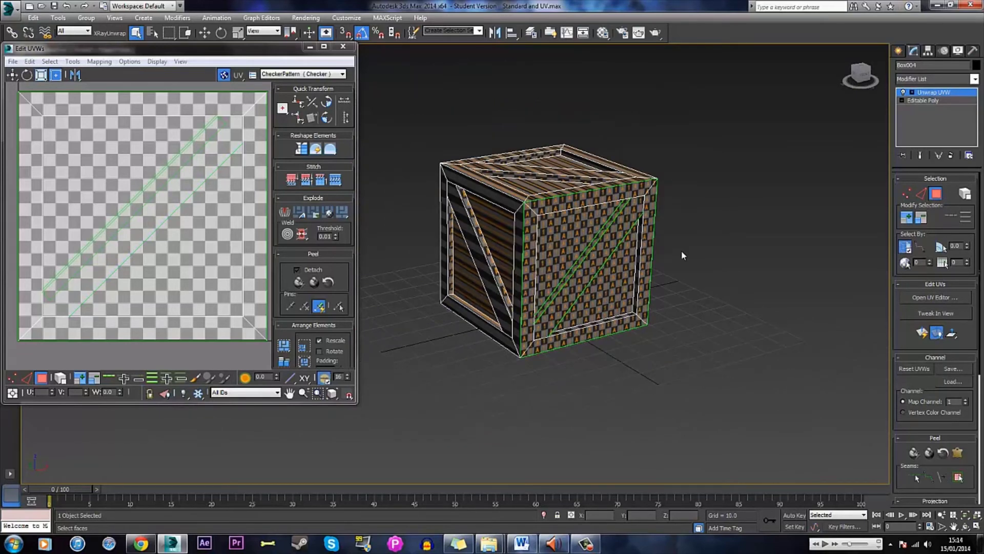
scroll(642, 234, "up", 3)
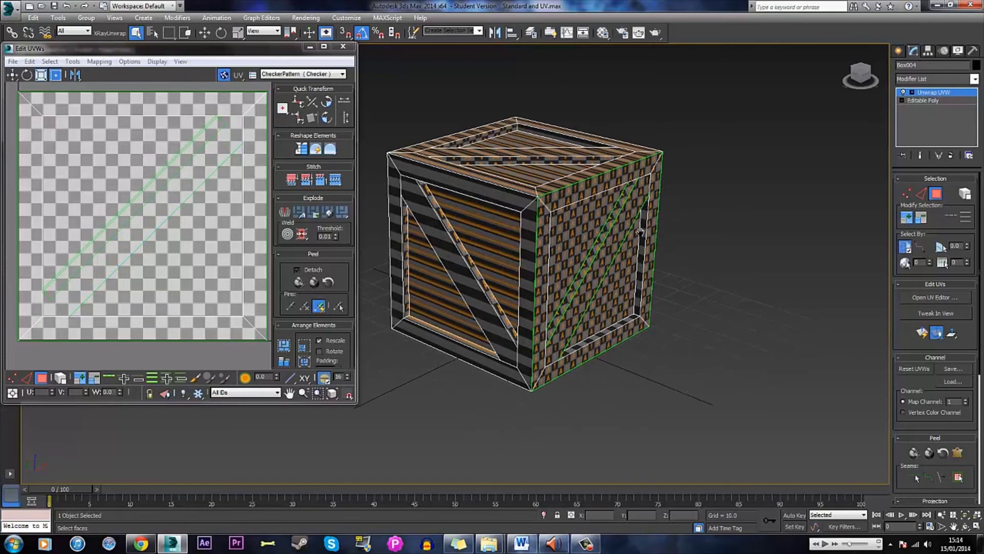
scroll(640, 232, "up", 3)
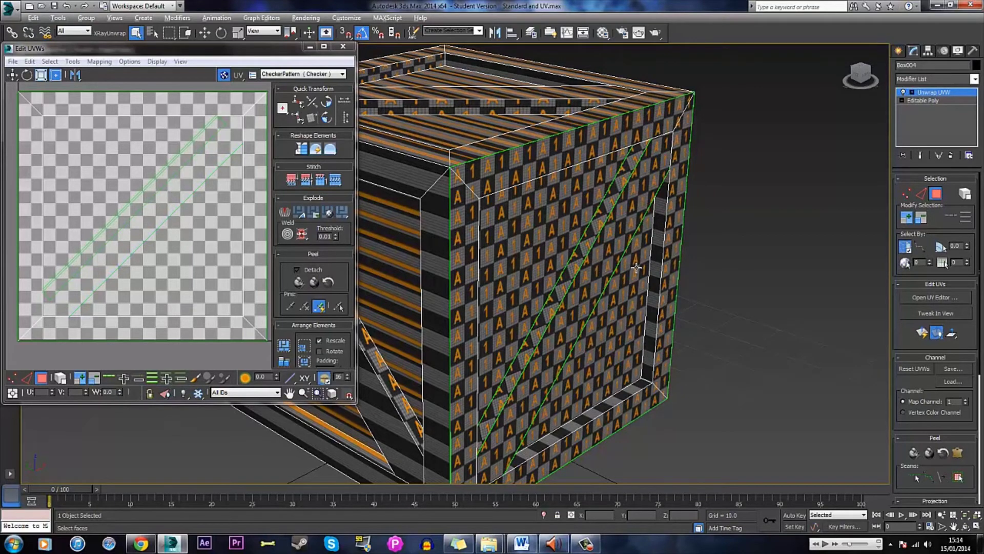
Planar-map two of the front frame's thin inner side strips.
middle_click_drag(636, 267, 642, 302, "alt")
left_click(648, 245)
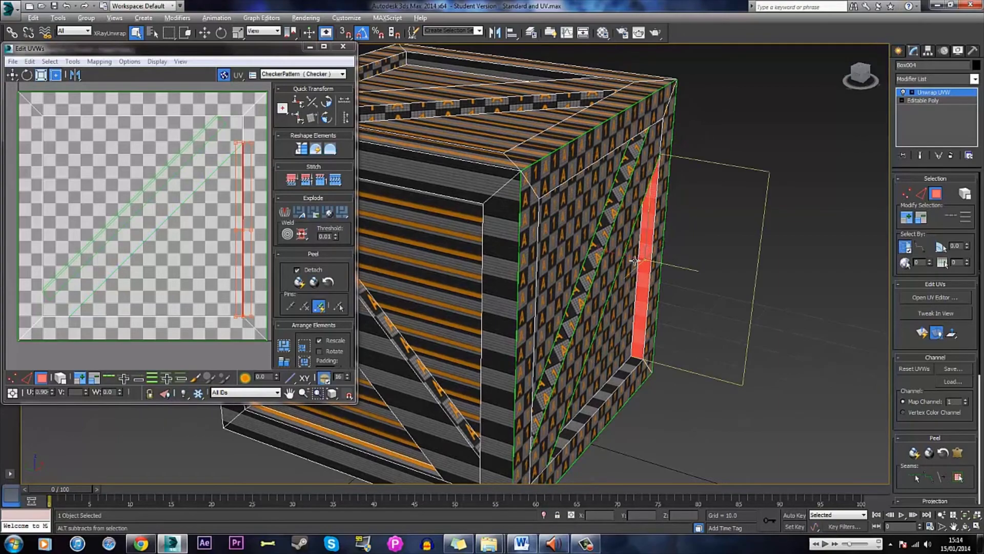
middle_click_drag(648, 245, 492, 256, "alt")
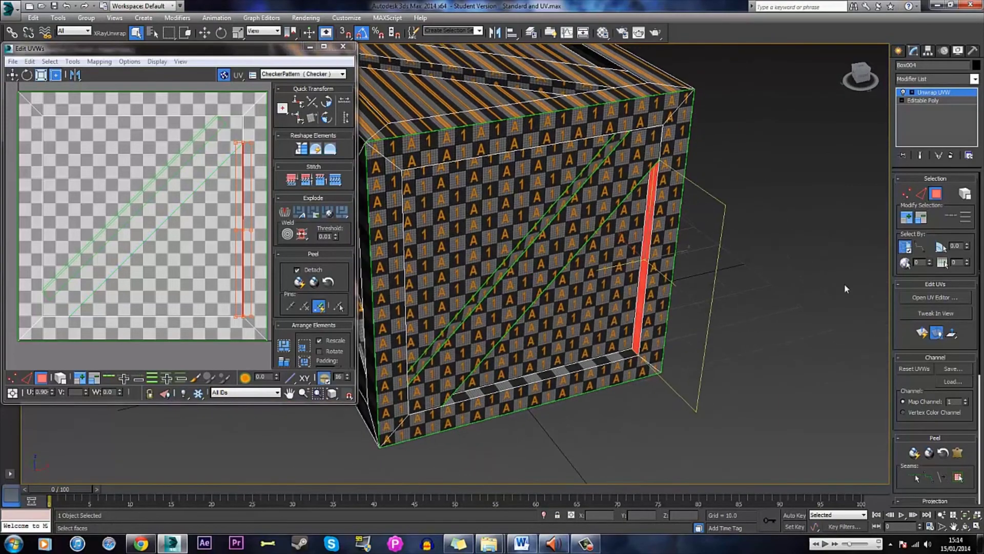
left_click(926, 333)
middle_click_drag(589, 241, 500, 177, "alt")
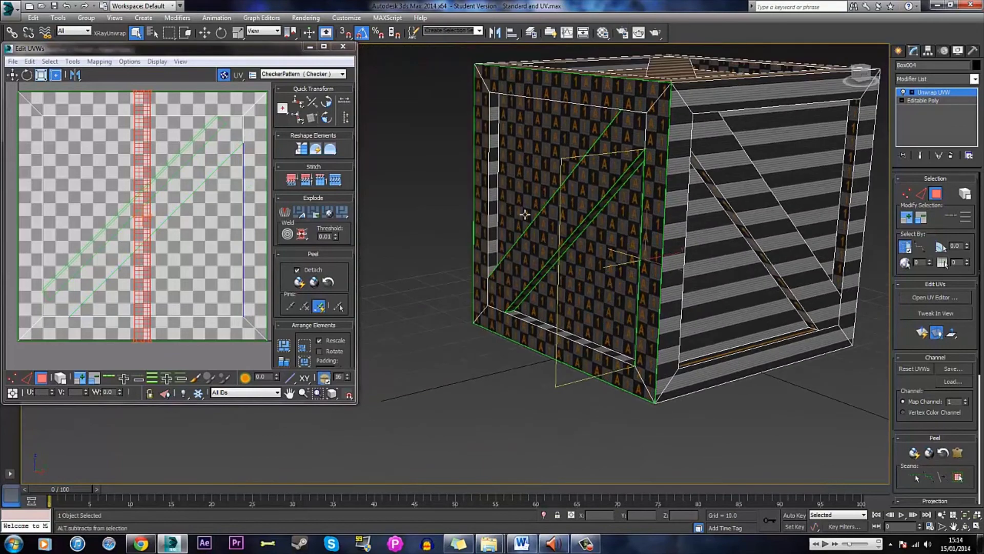
left_click(496, 174)
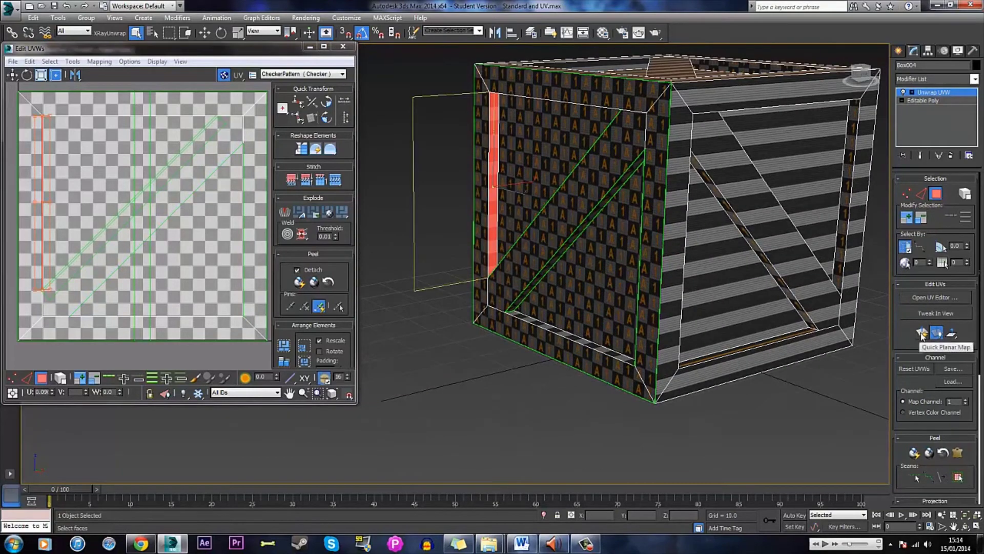
left_click(313, 307)
Select the inner right strip and move its UVs just outside the tile's right edge.
middle_click_drag(428, 283, 643, 239, "alt")
left_click(625, 197, "ctrl")
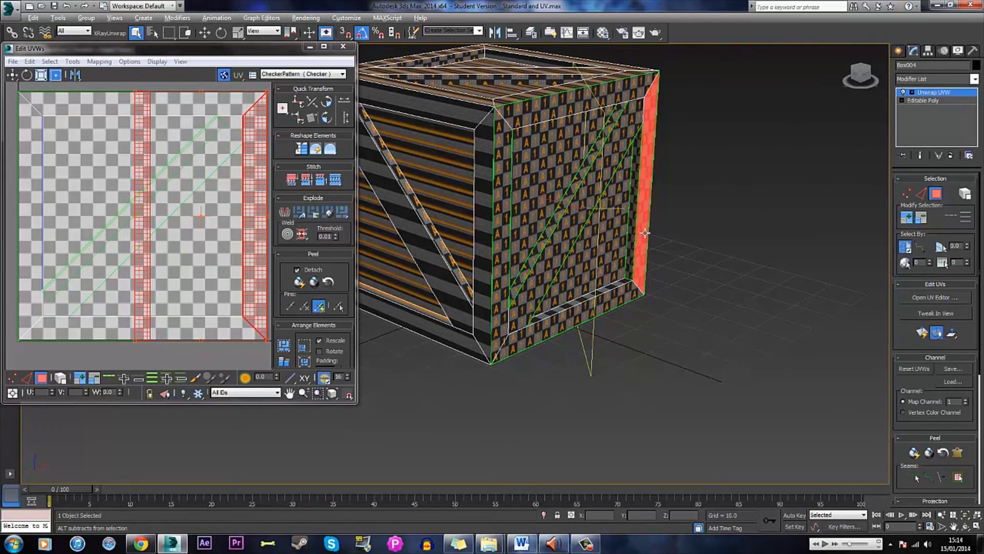
left_click(644, 212, "alt")
mouse_move(643, 212)
middle_mouse_down("alt")
mouse_move(671, 288)
mouse_move(641, 228)
middle_mouse_up("alt")
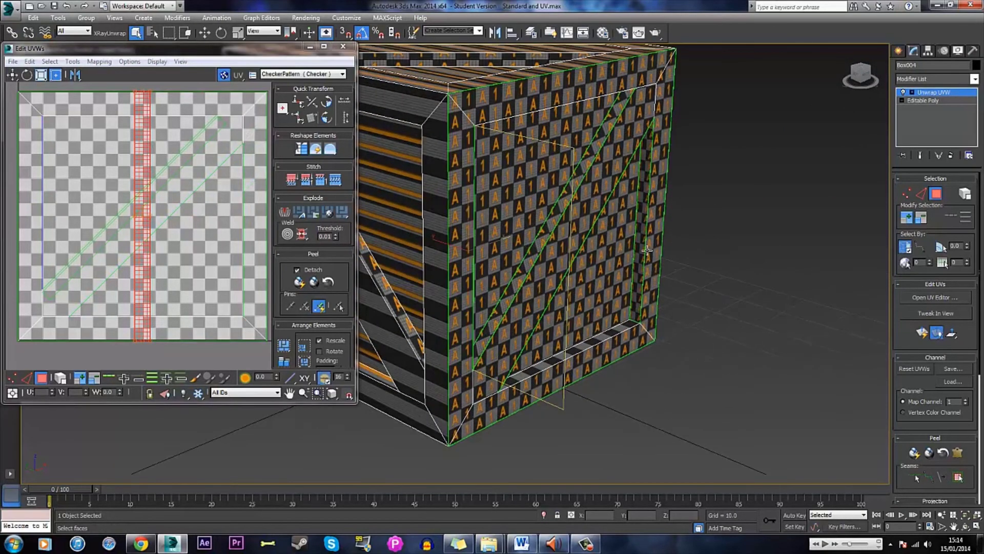
left_click(641, 212)
middle_click_drag(151, 184, 104, 195)
scroll(104, 196, "down", 1)
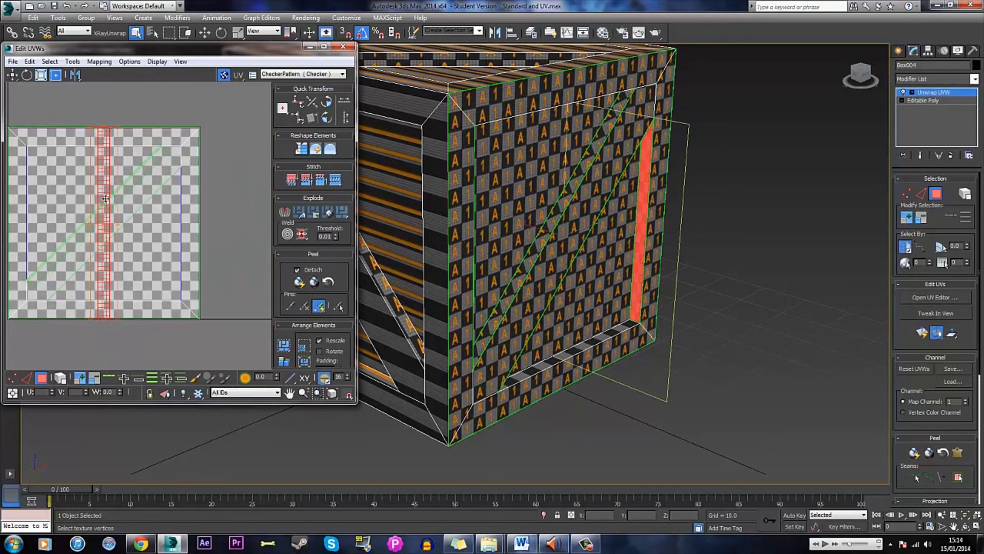
left_click_drag(105, 199, 207, 199)
middle_click_drag(581, 193, 492, 259, "alt")
left_click(530, 139)
Give the bottom and top inset strip faces Quick Planar Map UVs.
left_click(563, 265, "ctrl")
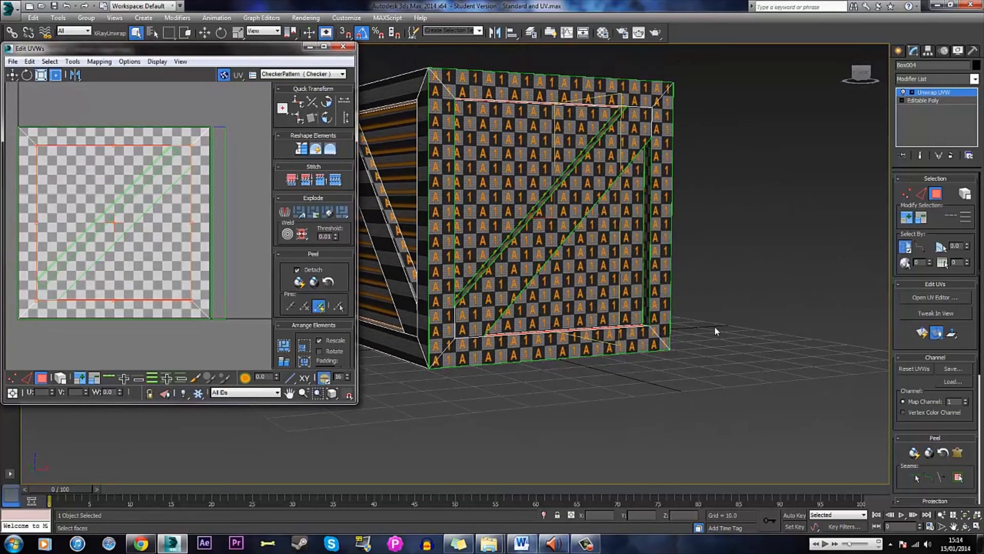
middle_click_drag(714, 327, 701, 344, "alt")
left_click(700, 343)
left_click(585, 296)
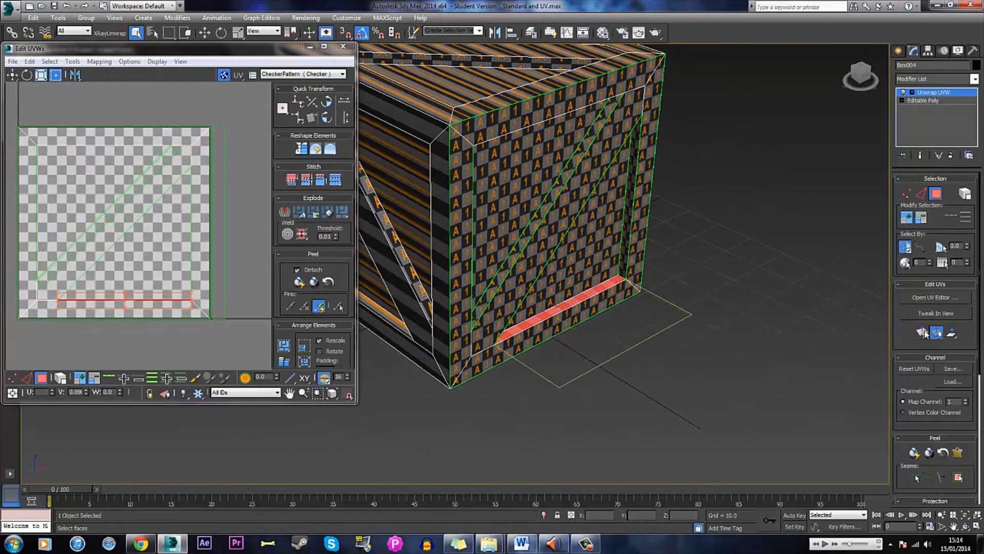
left_click(923, 333)
middle_click_drag(605, 293, 587, 227, "alt")
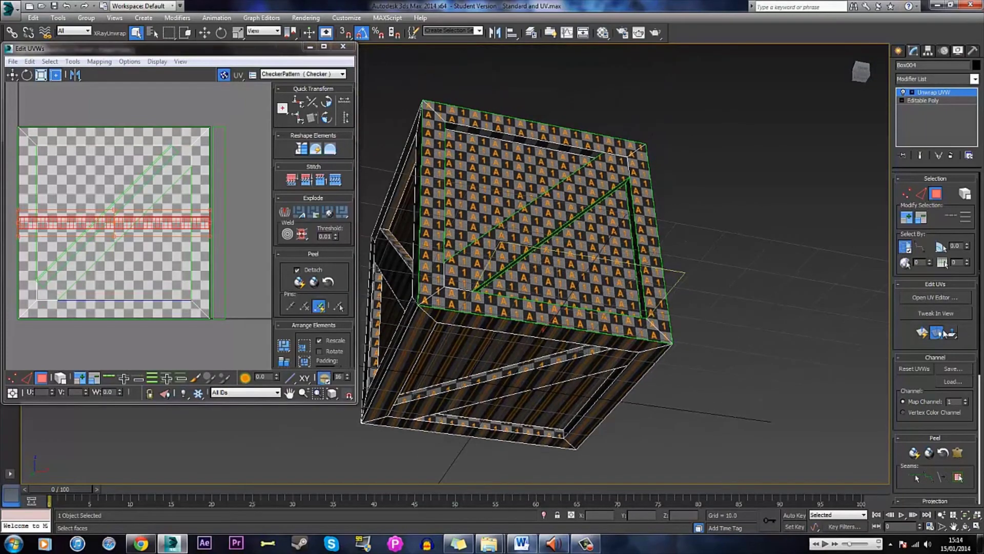
left_click(550, 147)
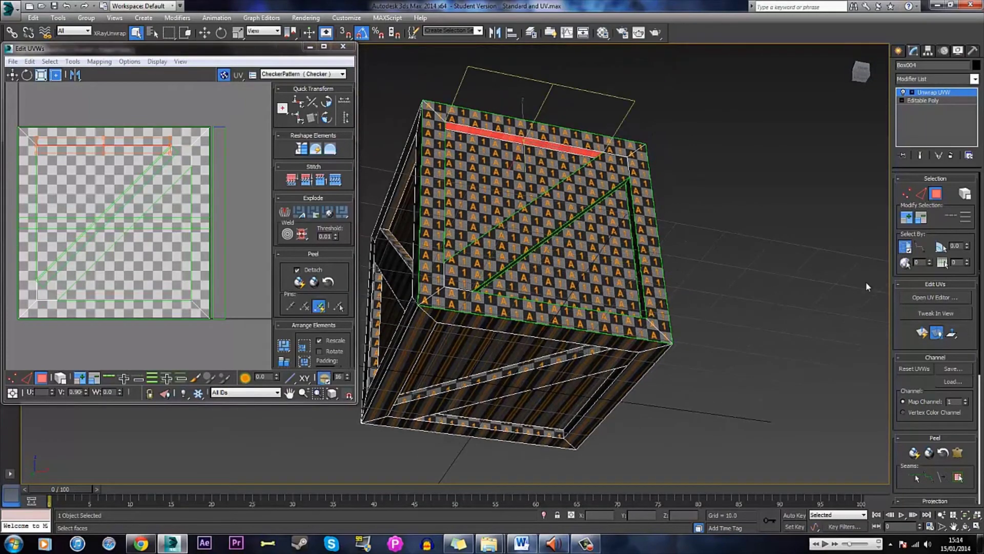
left_click(920, 334)
Move the front bottom strip's UVs up above the checker square.
middle_click_drag(574, 257, 568, 296, "alt")
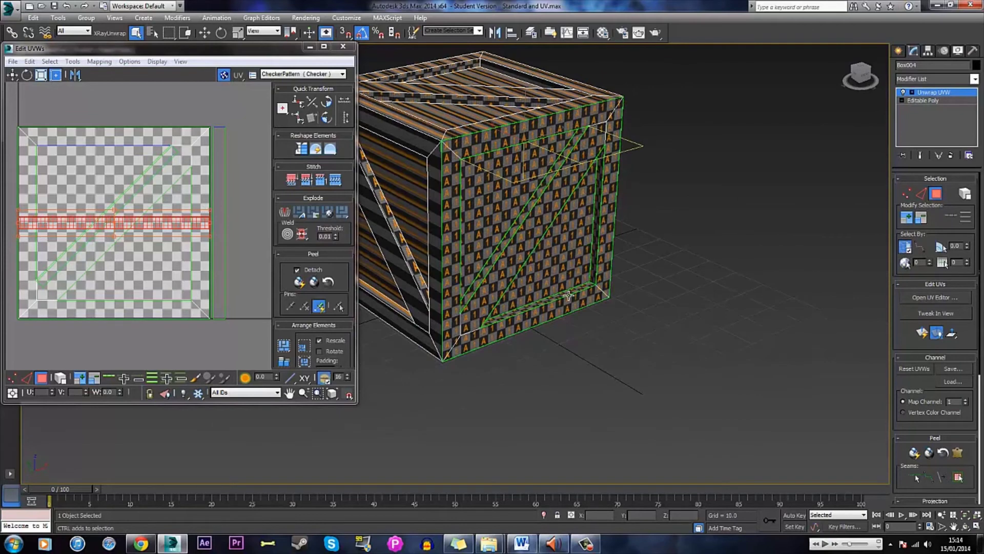
left_click(568, 295)
middle_click_drag(131, 223, 151, 233)
left_click_drag(150, 233, 158, 131)
middle_click_drag(188, 139, 182, 162)
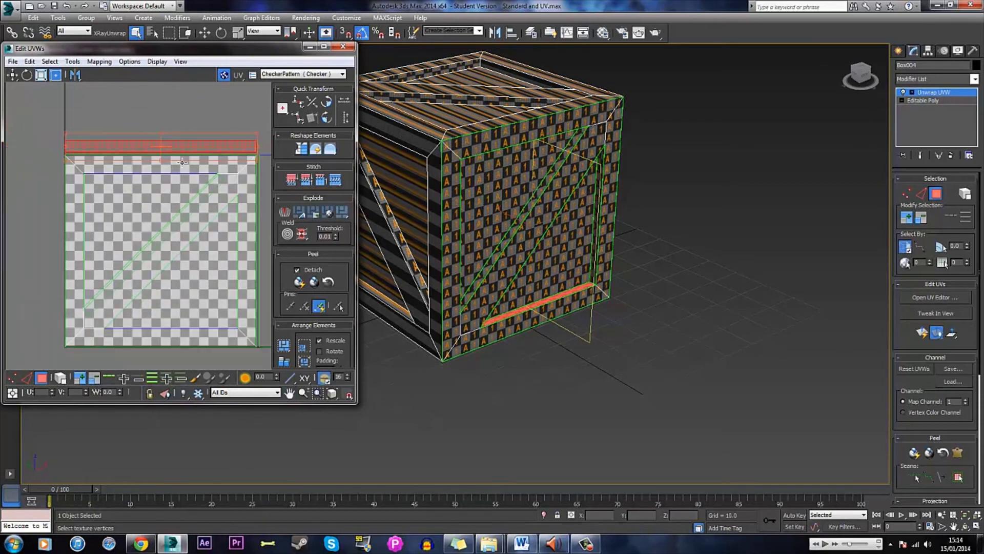
Select the top and right strip UVs together and scale them down inside the checker square's border.
left_click_drag(169, 146, 169, 165)
scroll(82, 184, "up", 3)
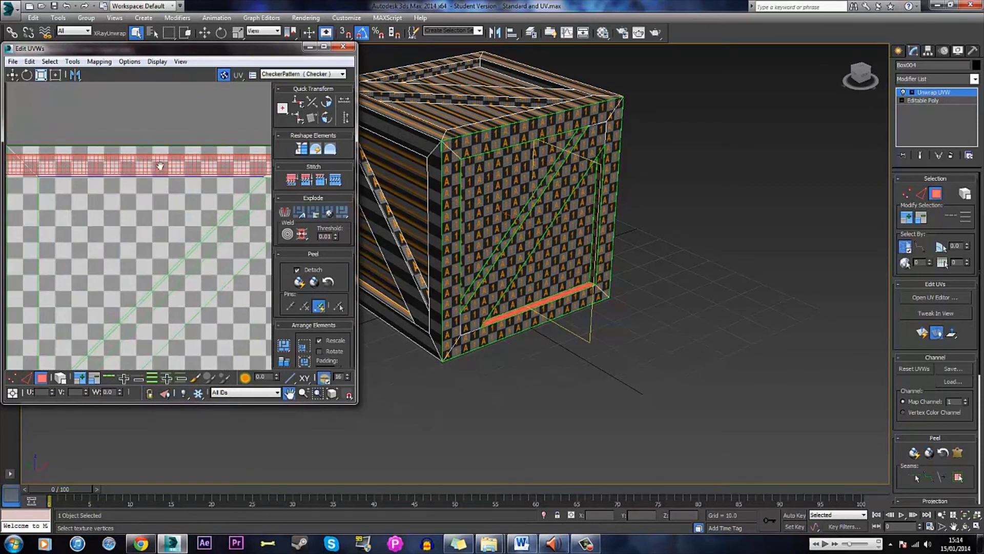
scroll(83, 184, "down", 2)
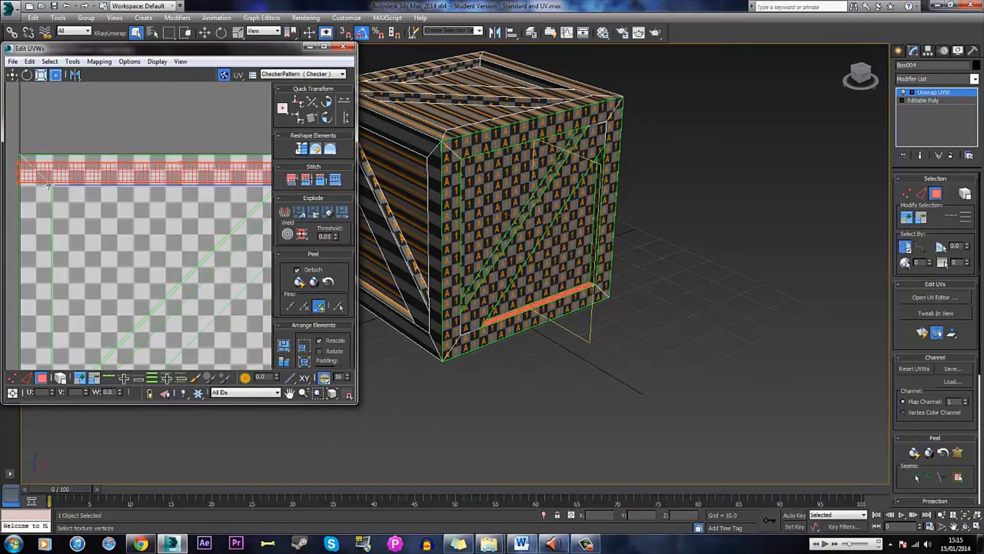
middle_click_drag(187, 189, 51, 188)
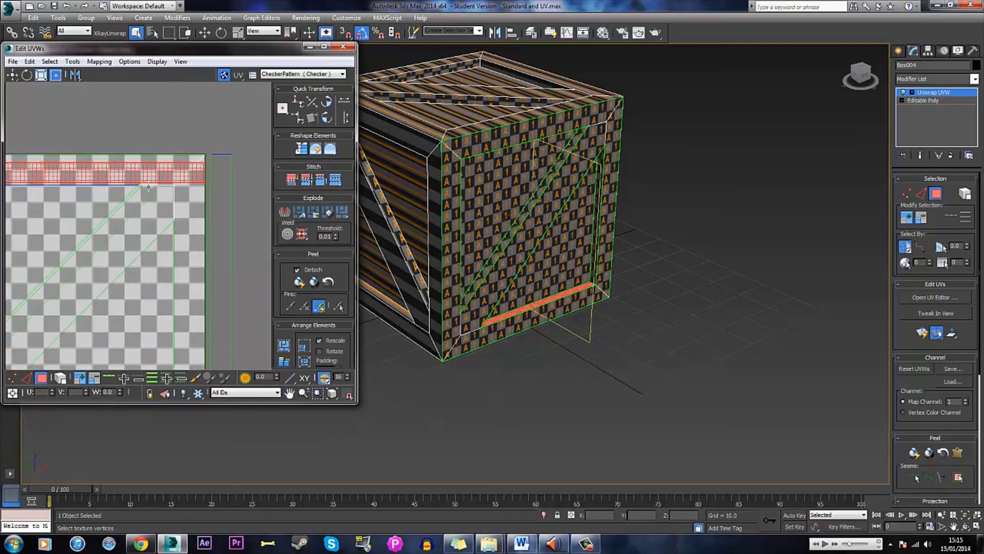
scroll(159, 186, "down", 1)
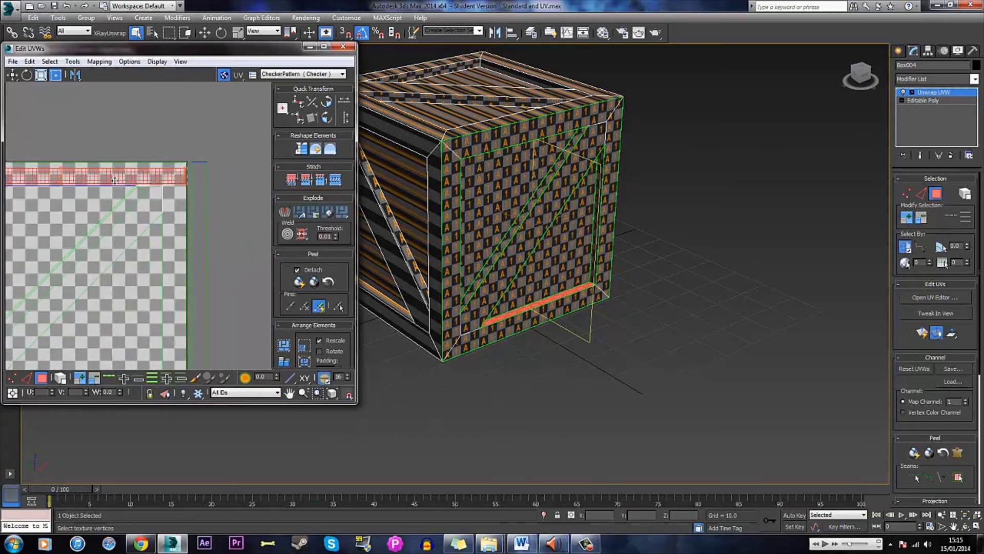
left_click_drag(115, 179, 115, 156)
middle_click_drag(114, 161, 117, 151)
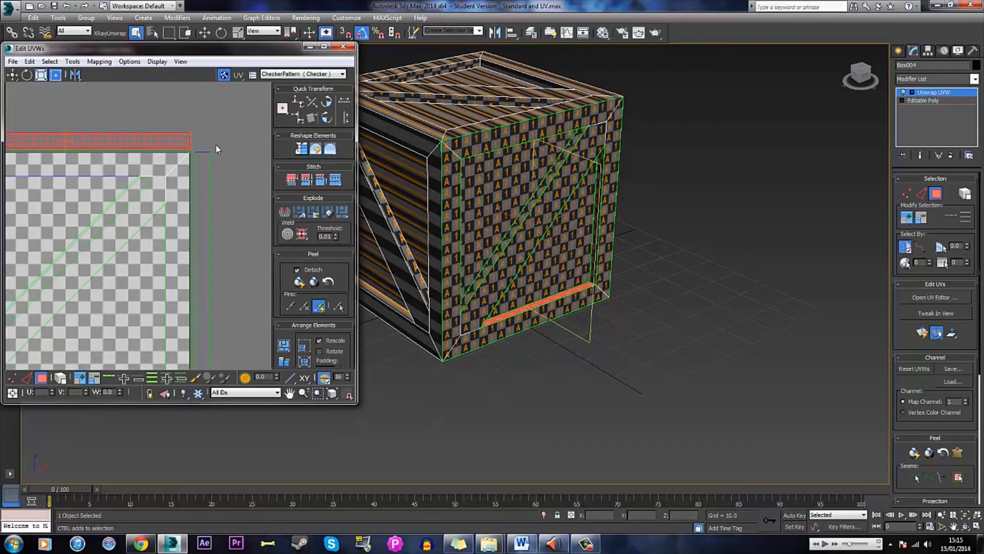
left_click_drag(200, 175, 194, 173, "ctrl")
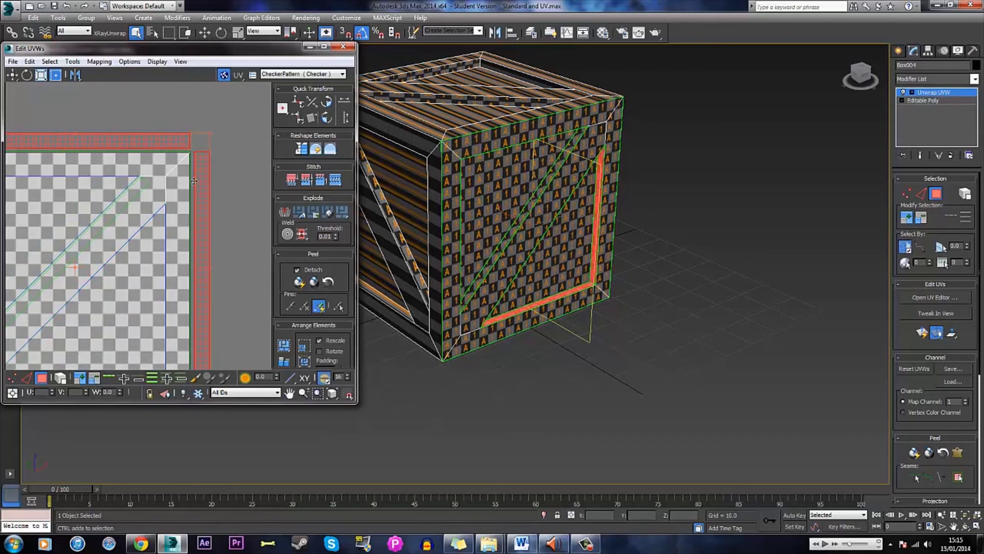
scroll(203, 172, "down", 2)
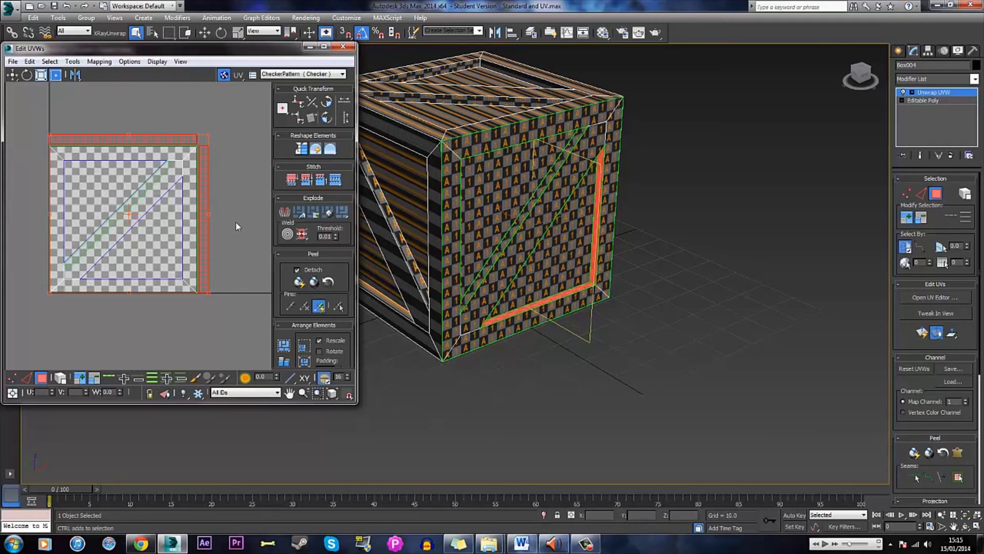
left_click_drag(210, 291, 171, 262)
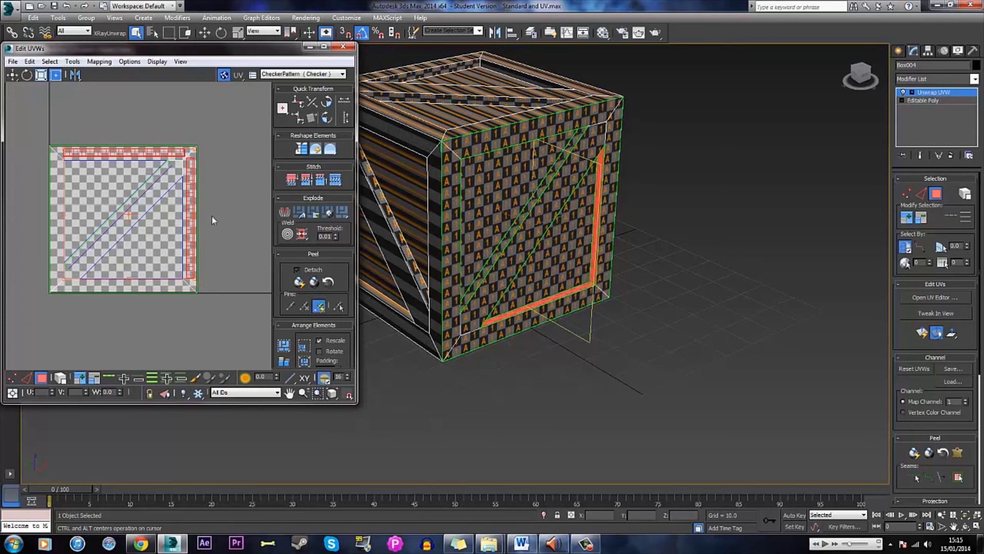
left_click(214, 220)
Check the top bevel and inner strip faces around the checkered crate, then clear the selection.
left_click(175, 154)
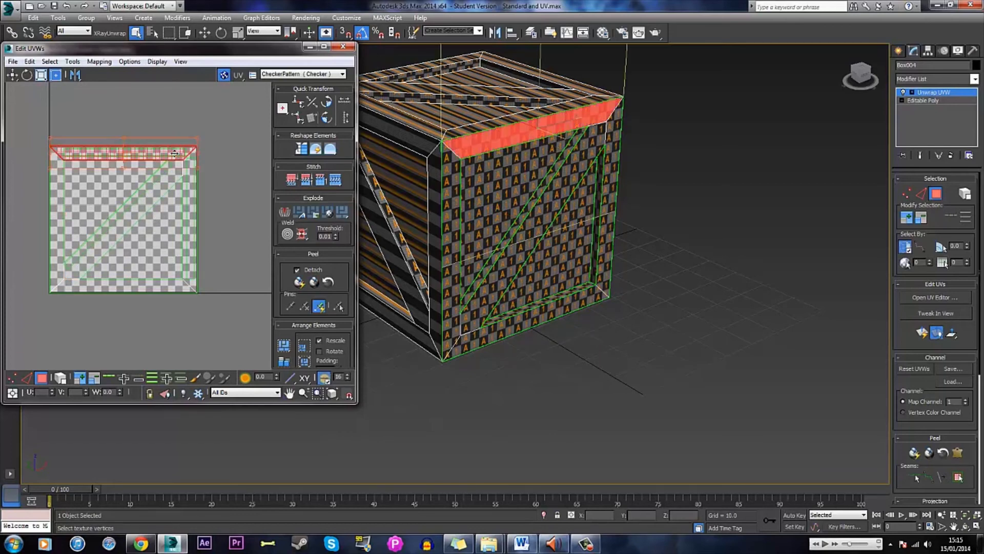
middle_click_drag(495, 162, 481, 126, "alt")
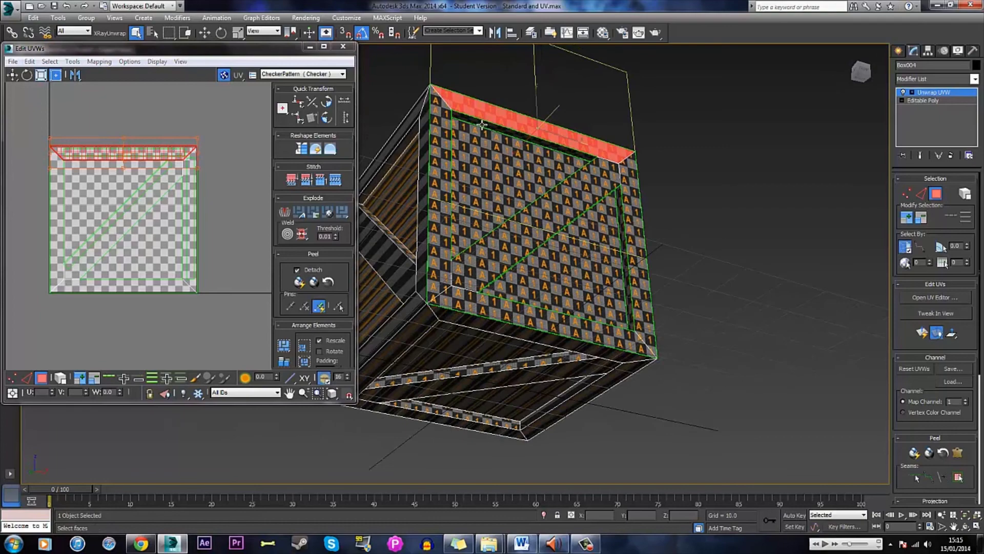
left_click(481, 126)
middle_click_drag(496, 180, 470, 240, "alt")
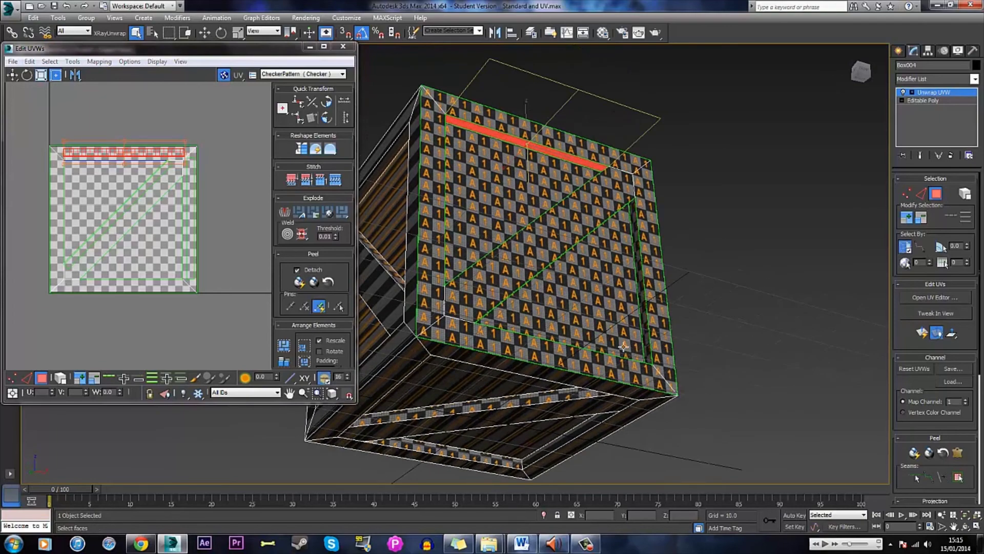
scroll(609, 334, "up", 5)
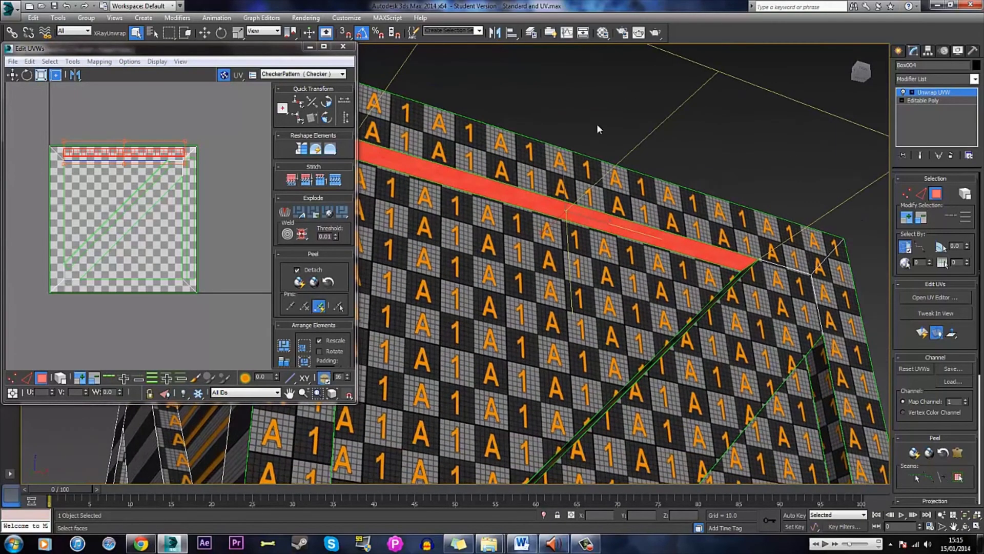
left_click(597, 125)
left_click(517, 203)
scroll(517, 201, "down", 5)
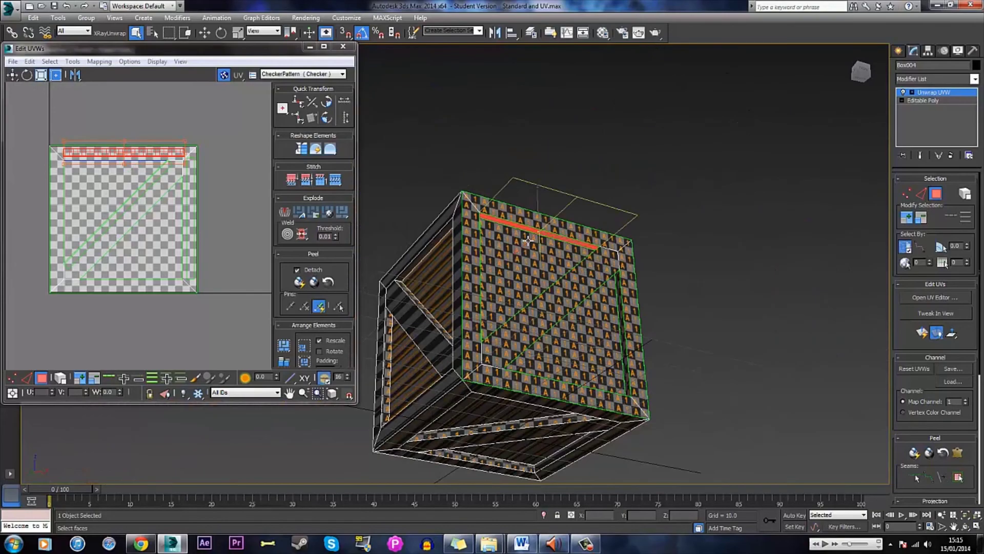
scroll(528, 240, "up", 5)
middle_click_drag(469, 287, 631, 166)
left_click(632, 166)
mouse_move(543, 220)
middle_mouse_down("alt")
mouse_move(531, 221)
mouse_move(560, 283)
mouse_move(523, 258)
mouse_move(541, 239)
middle_mouse_up("alt")
scroll(531, 222, "down", 5)
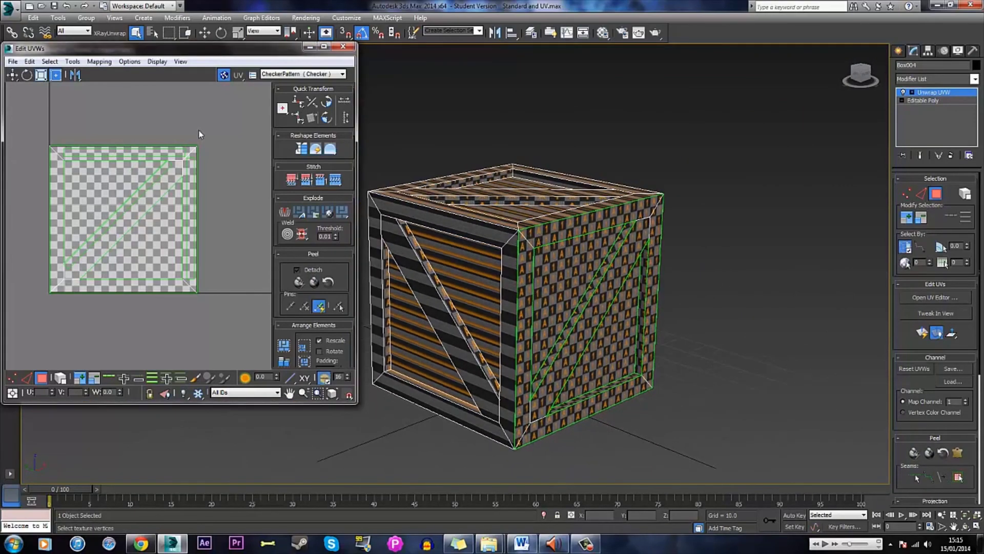
Move all of the front face's UVs just right of the checker square, then deselect.
left_click_drag(24, 315, 212, 134)
scroll(141, 223, "down", 2)
middle_click_drag(137, 227, 57, 243)
left_click_drag(49, 236, 167, 229)
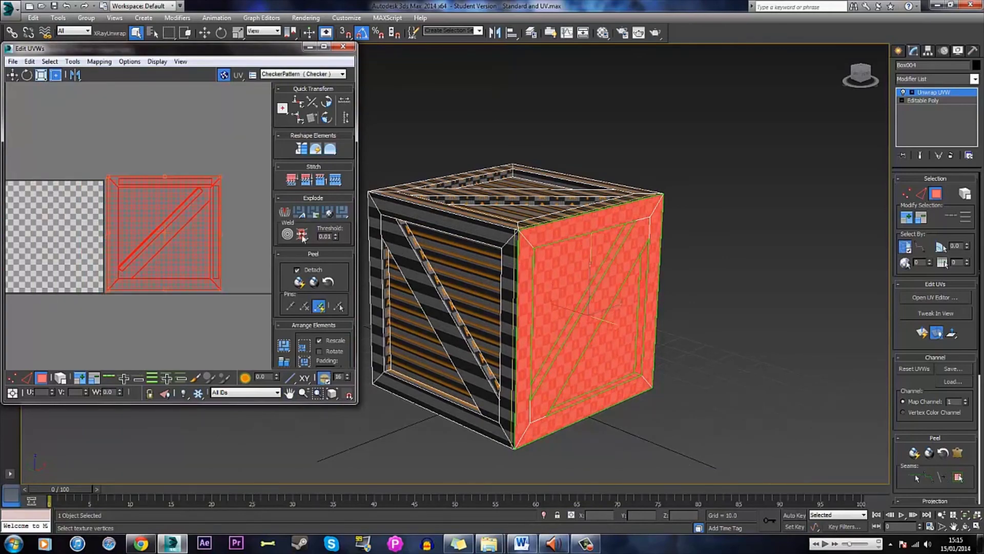
left_click(701, 270)
middle_click_drag(666, 268, 630, 251, "alt")
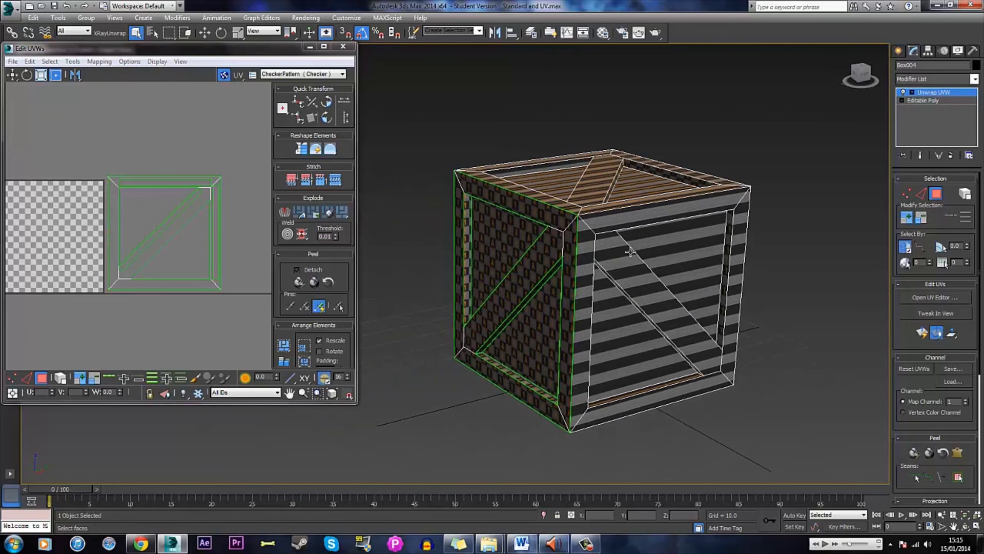
Select the diagonal brace strip on the next side and orbit around to verify it.
left_click(629, 283)
scroll(640, 287, "up", 6)
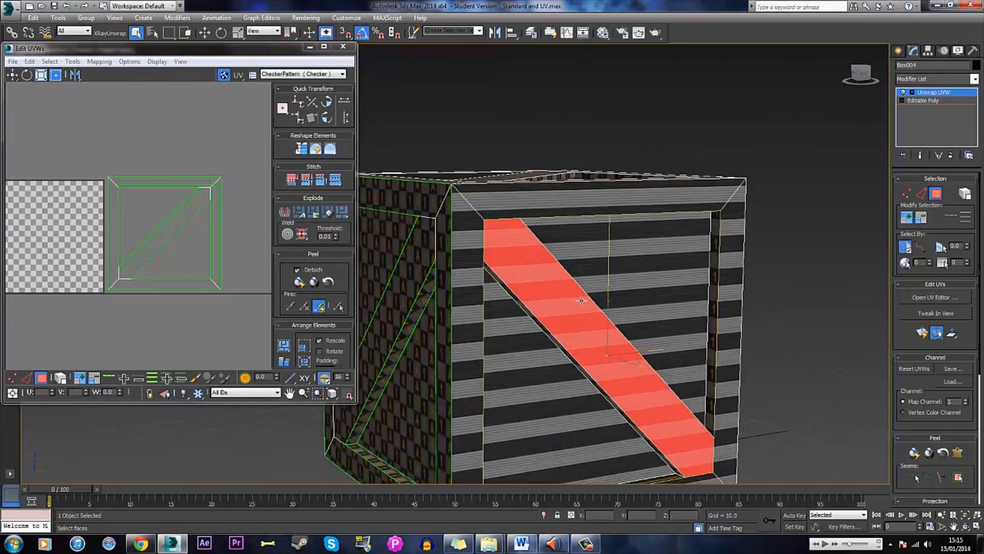
middle_click_drag(581, 301, 604, 269)
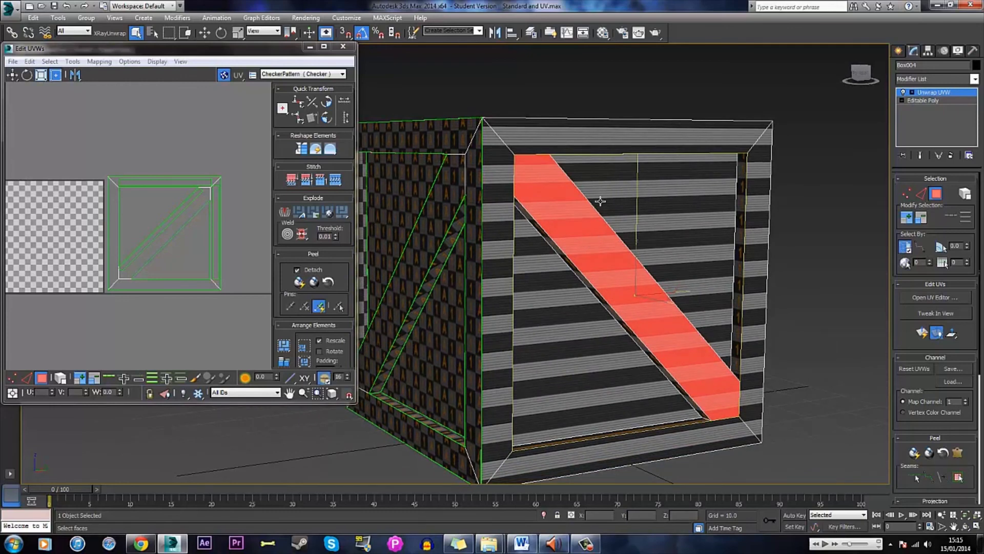
middle_click_drag(579, 252, 613, 254, "alt")
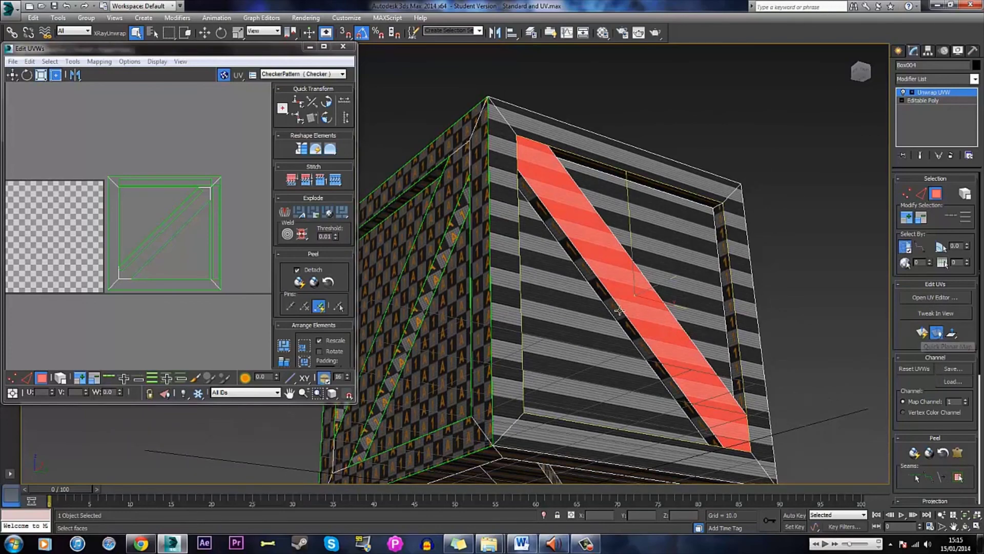
middle_click_drag(619, 310, 593, 286, "alt")
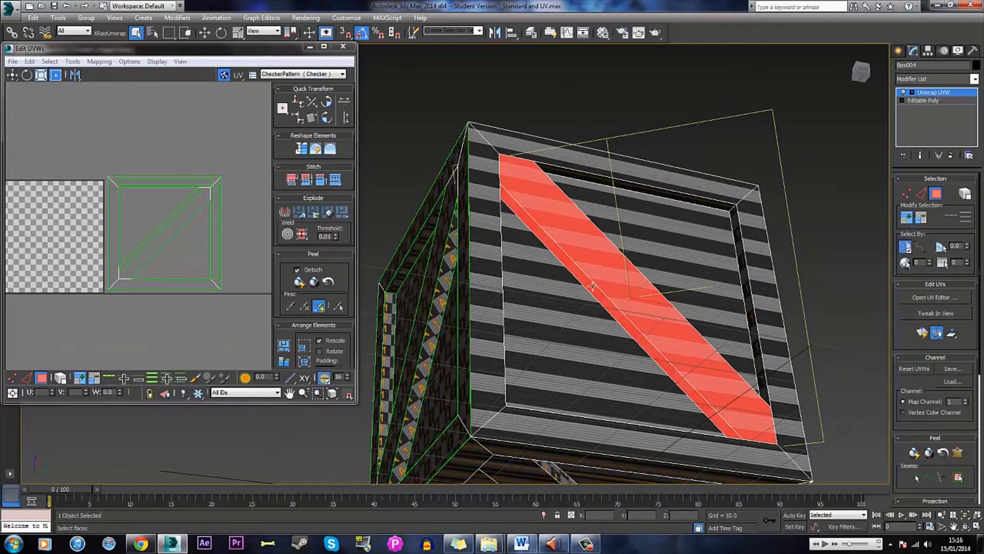
middle_click_drag(652, 277, 648, 280, "alt")
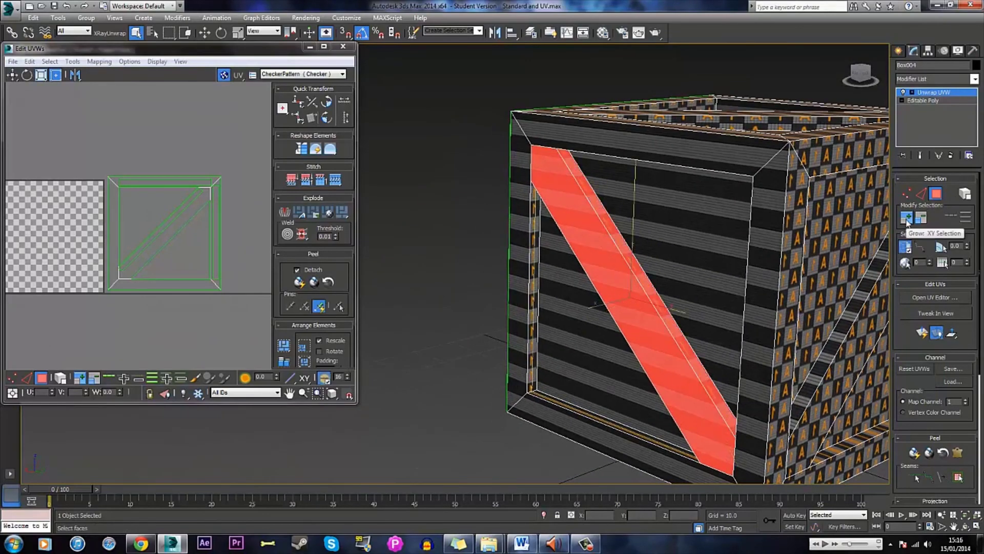
Grow the selection twice to add the inner panel and bevel border.
left_click(906, 219)
left_click(906, 219)
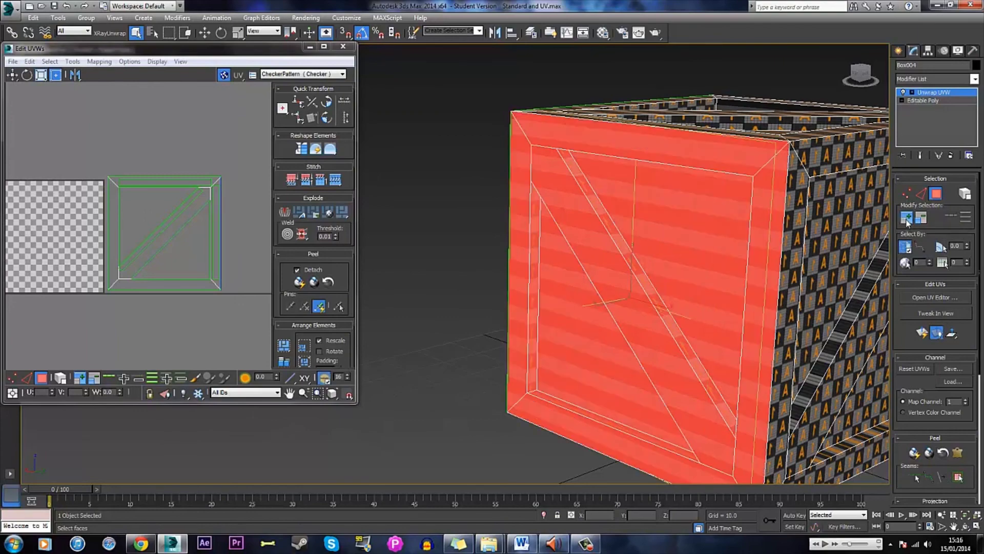
middle_click_drag(578, 225, 630, 228, "alt")
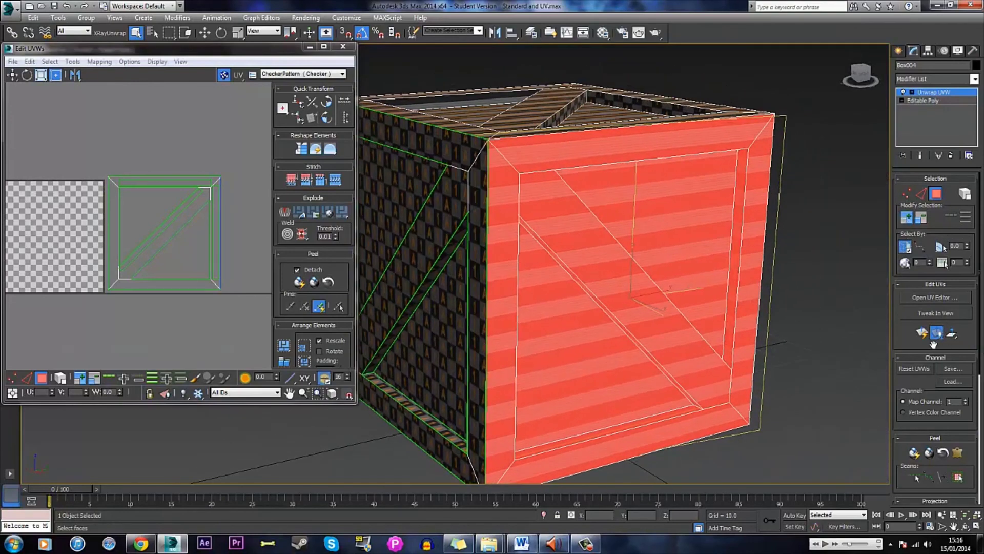